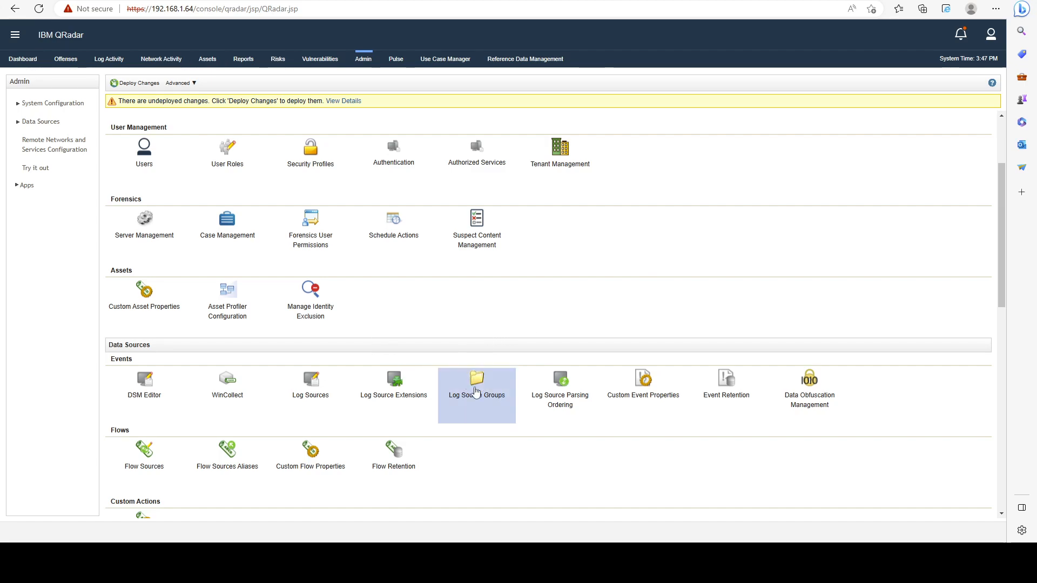
- Open Log Source Groups and create a group named "My Log Sources" under All Log Source Groups
scroll(475, 389, "down", 1)
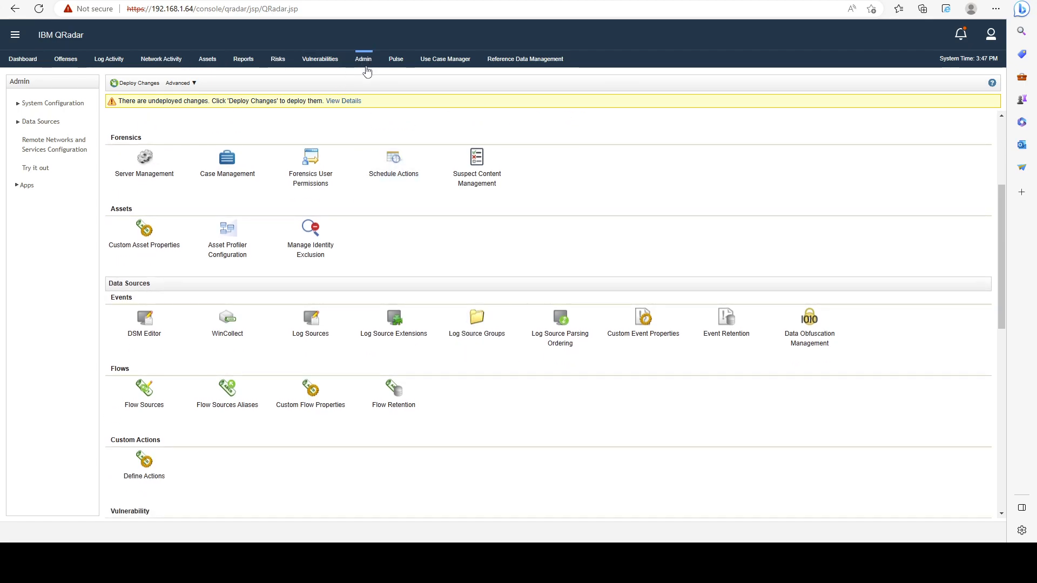
left_click(477, 336)
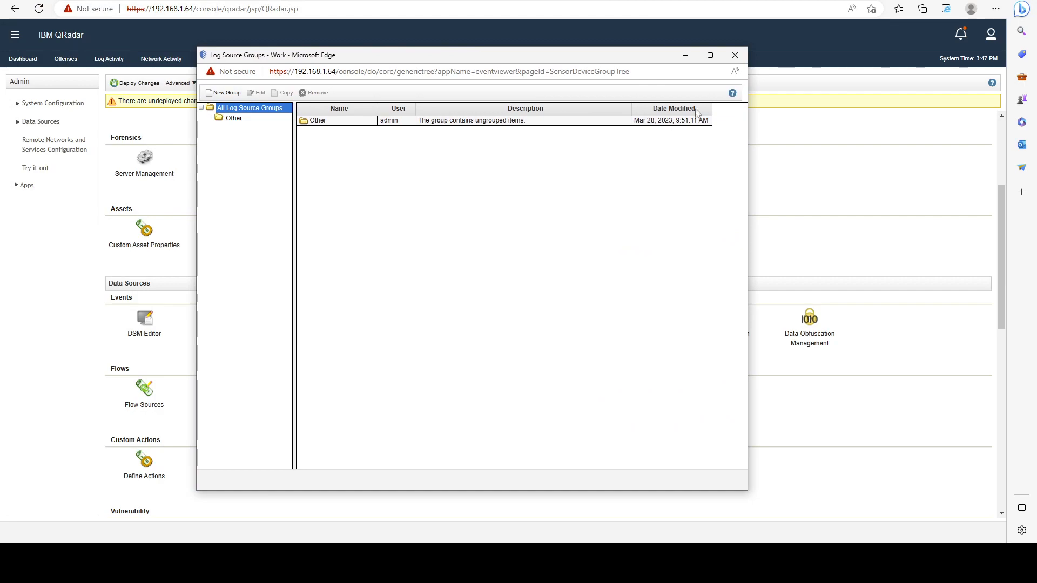
left_click(222, 93)
left_click(528, 281)
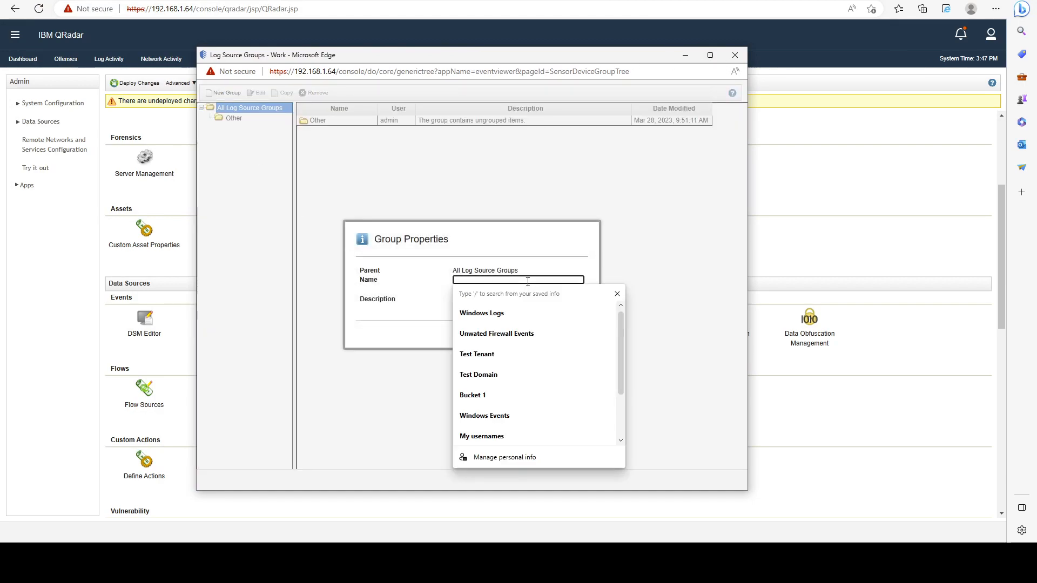
type("My Log Sources")
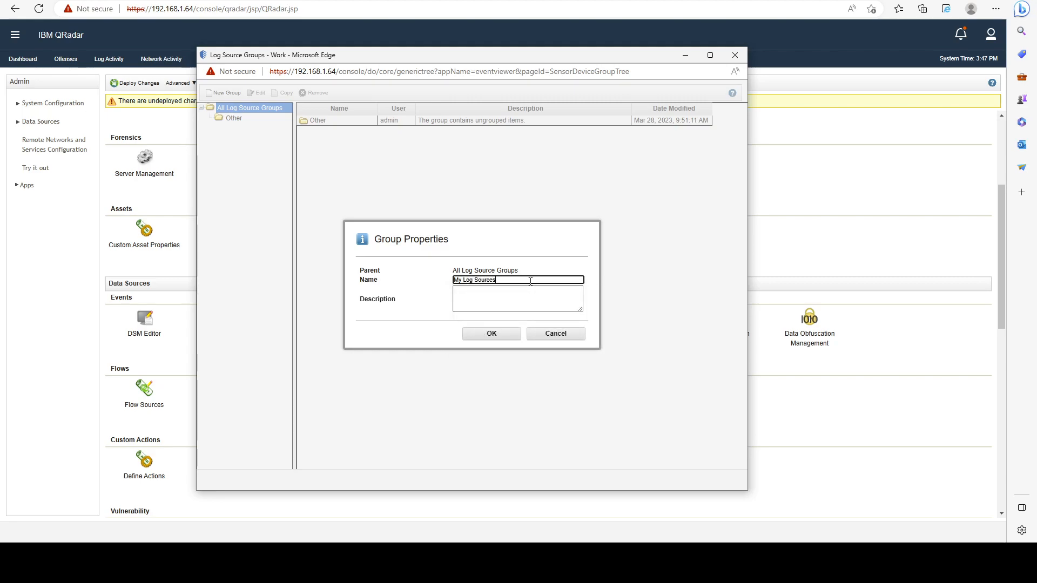
left_click(493, 335)
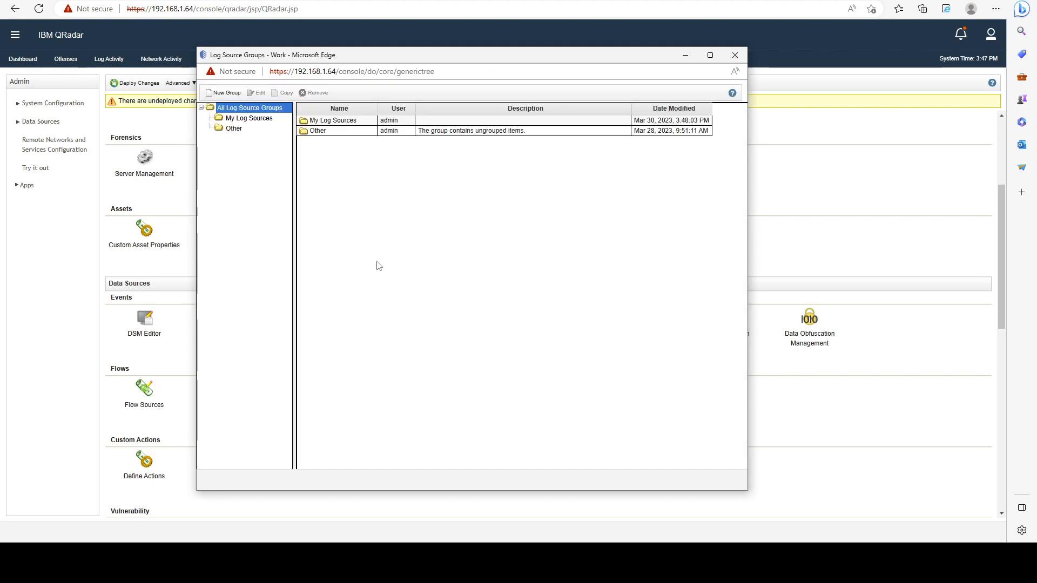
- Create a log source group named "Firewalls" under All Log Source Groups
left_click(214, 91)
left_click(494, 280)
type("Firewalls")
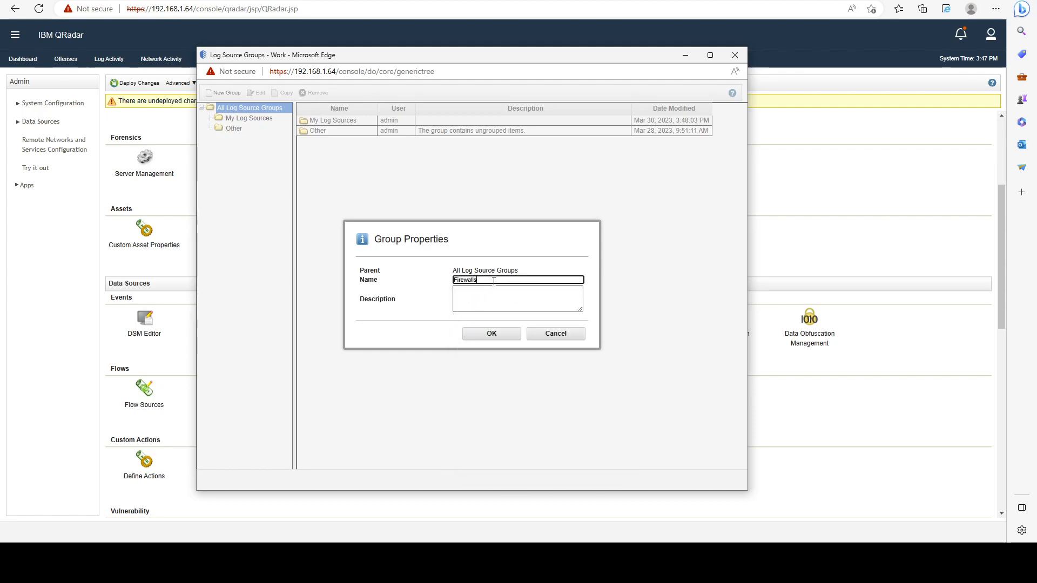
left_click(497, 331)
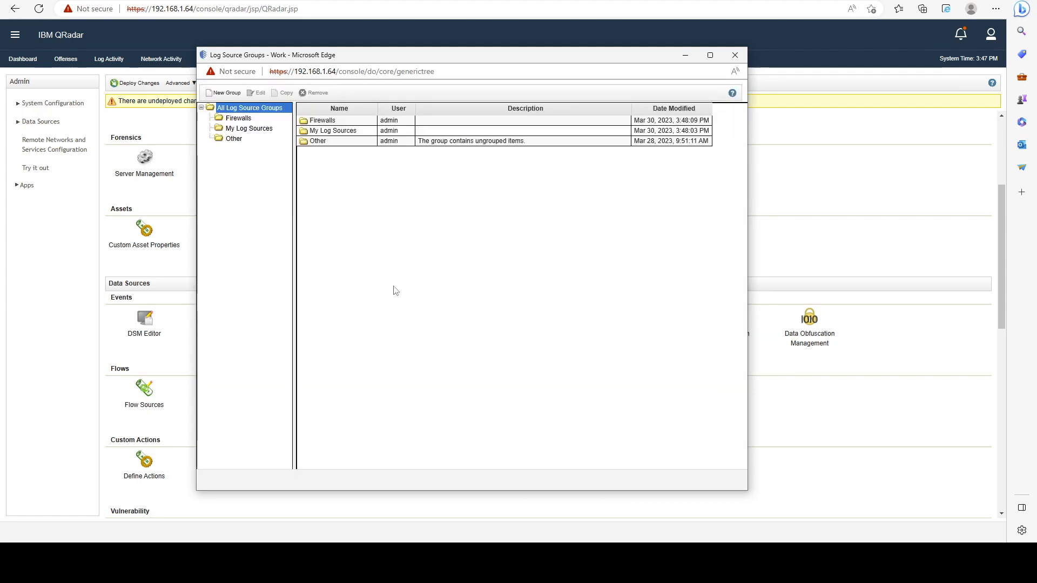
- Create a log source group named "Windows Endpoints" under All Log Source Groups
left_click(223, 92)
left_click(482, 279)
type("Windows")
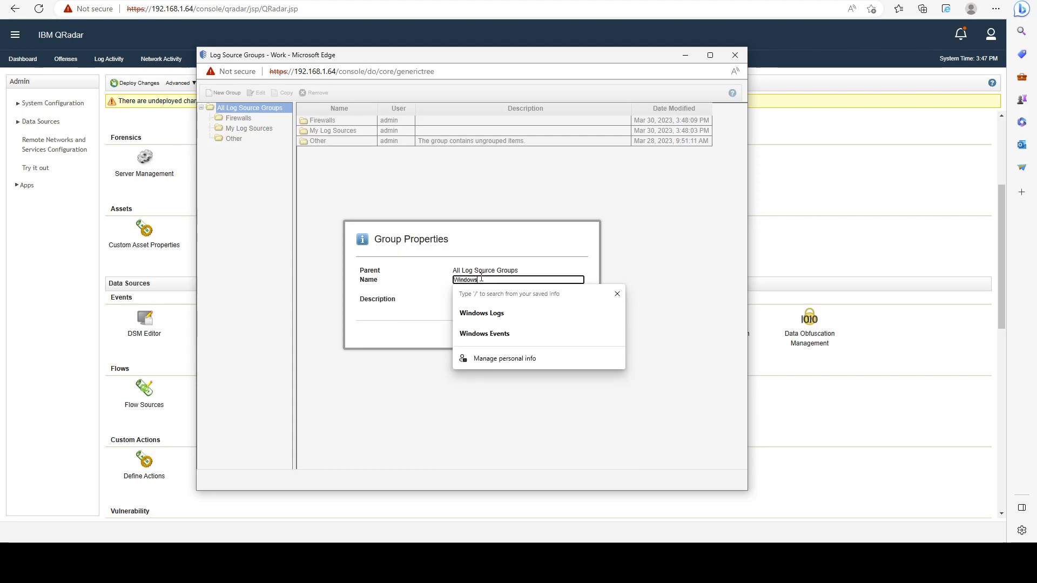
type(" Endpoints")
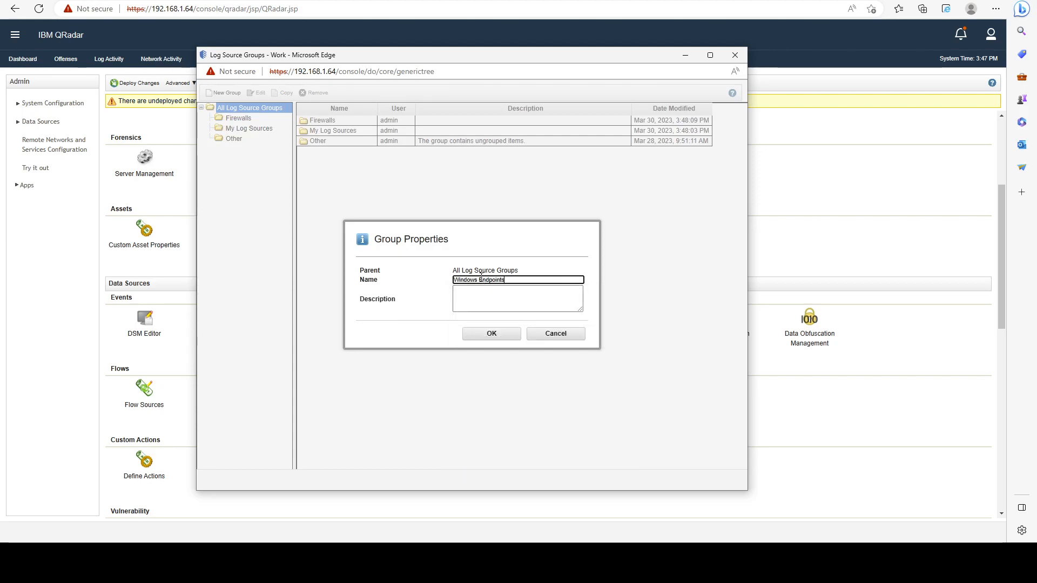
left_click(492, 333)
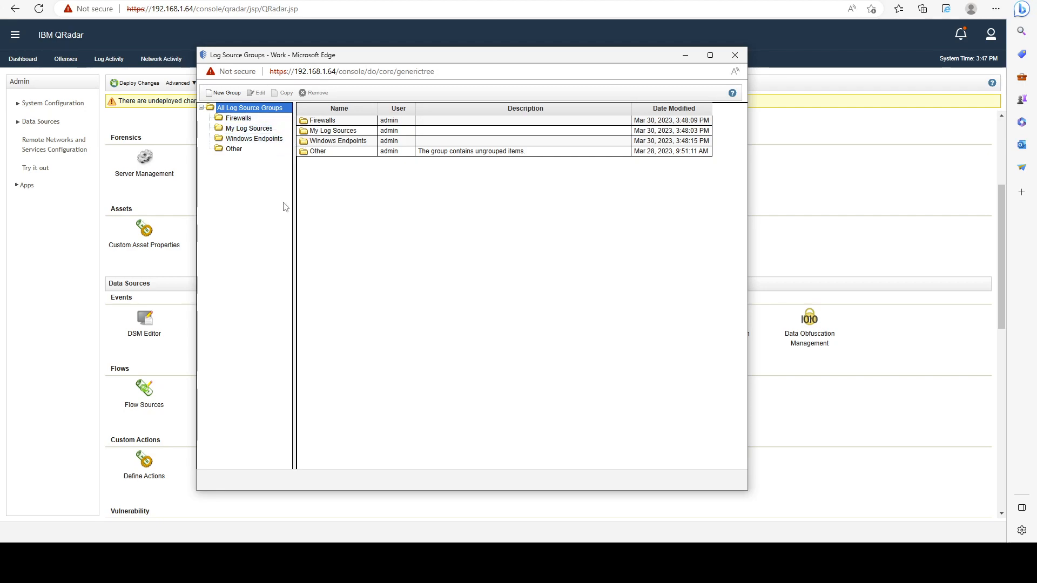
- View the log sources in the Other group and create a new group named "Group1"
left_click(235, 149)
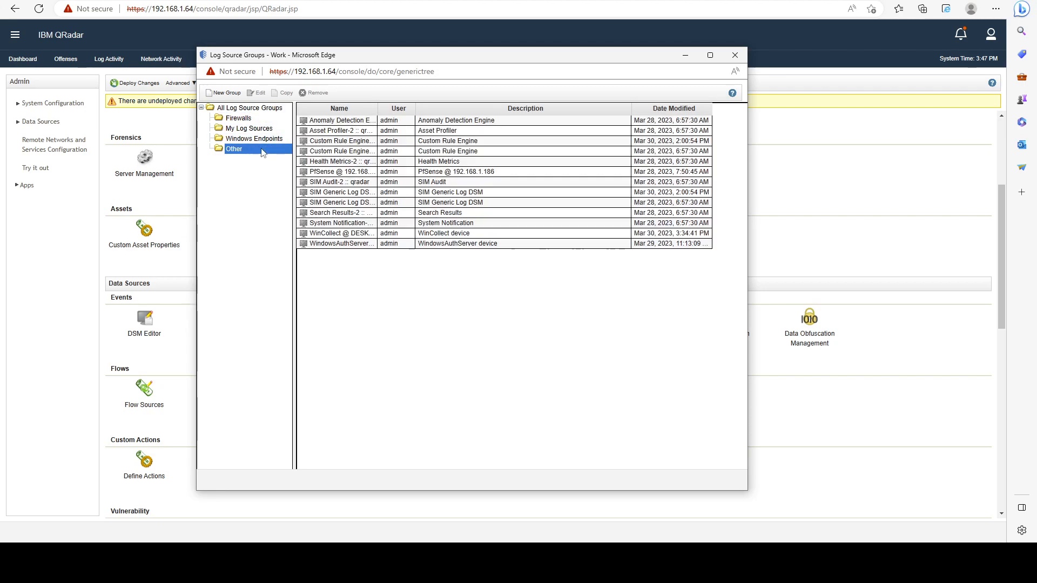
left_click(224, 93)
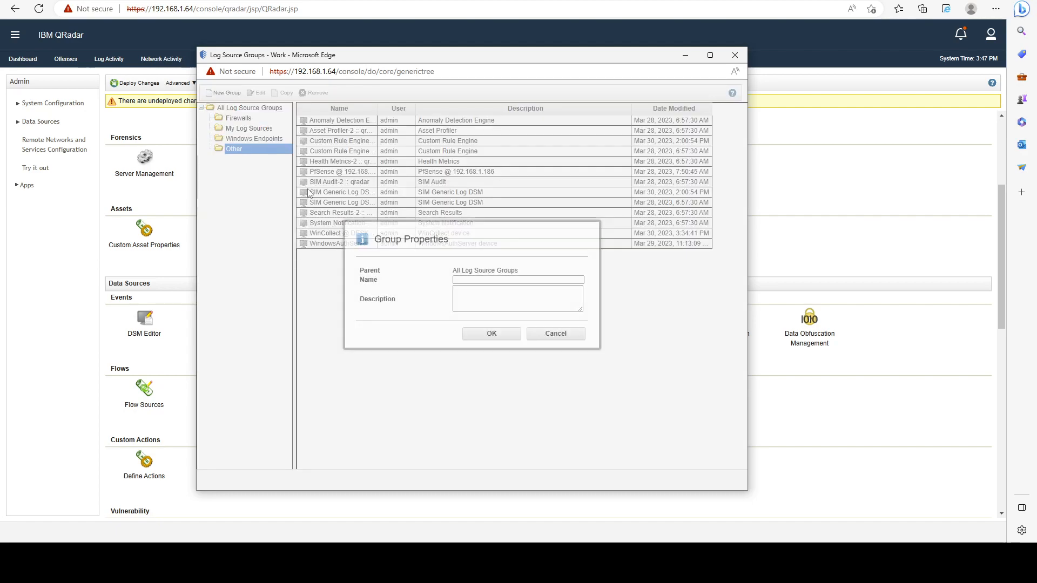
left_click(464, 279)
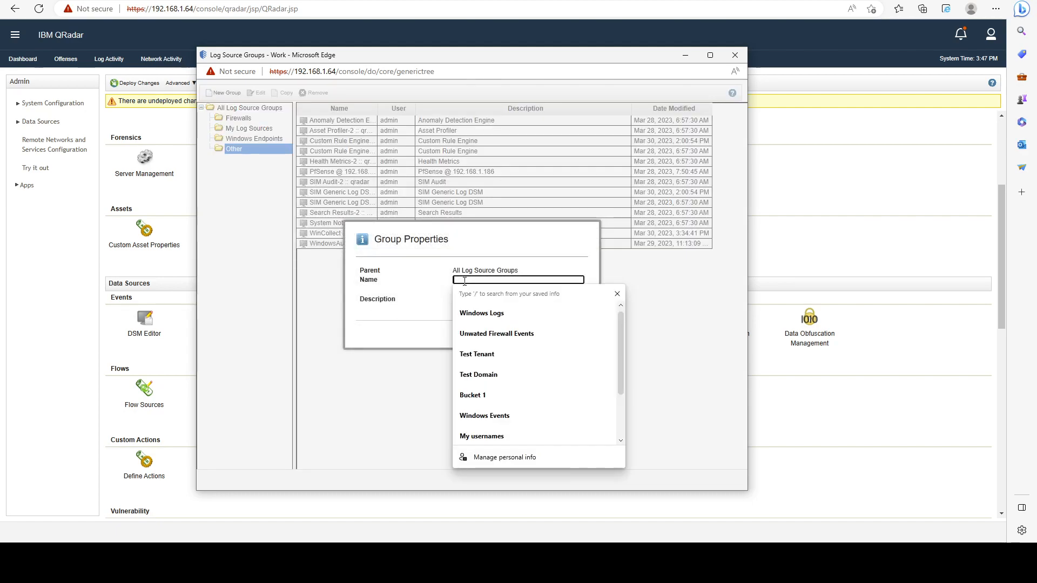
type("Group1")
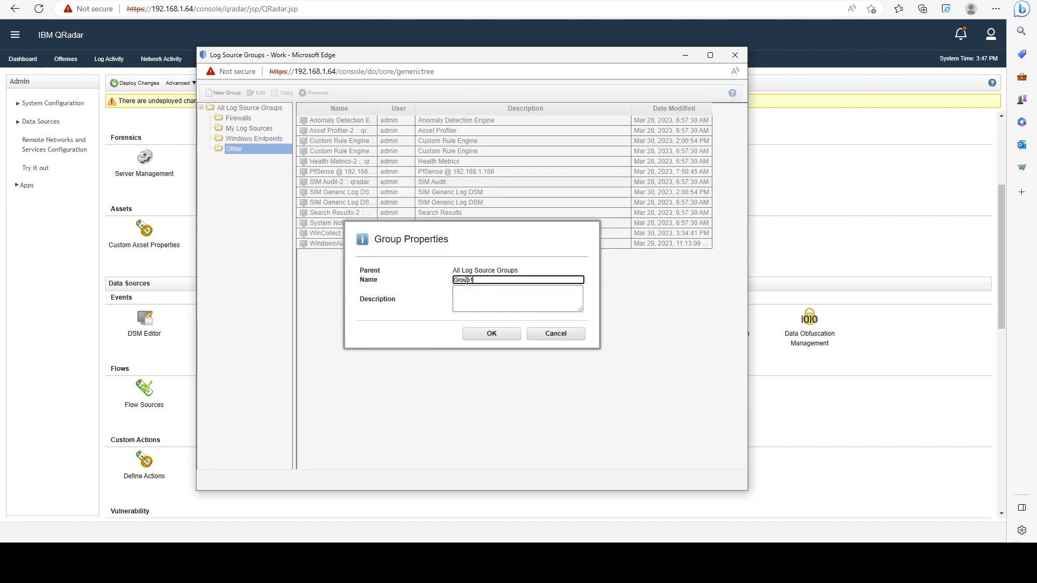
left_click(491, 334)
- Try to move Group1 into Other, move it into My Log Sources instead, and close the Log Source Groups window
left_click_drag(257, 128, 249, 164)
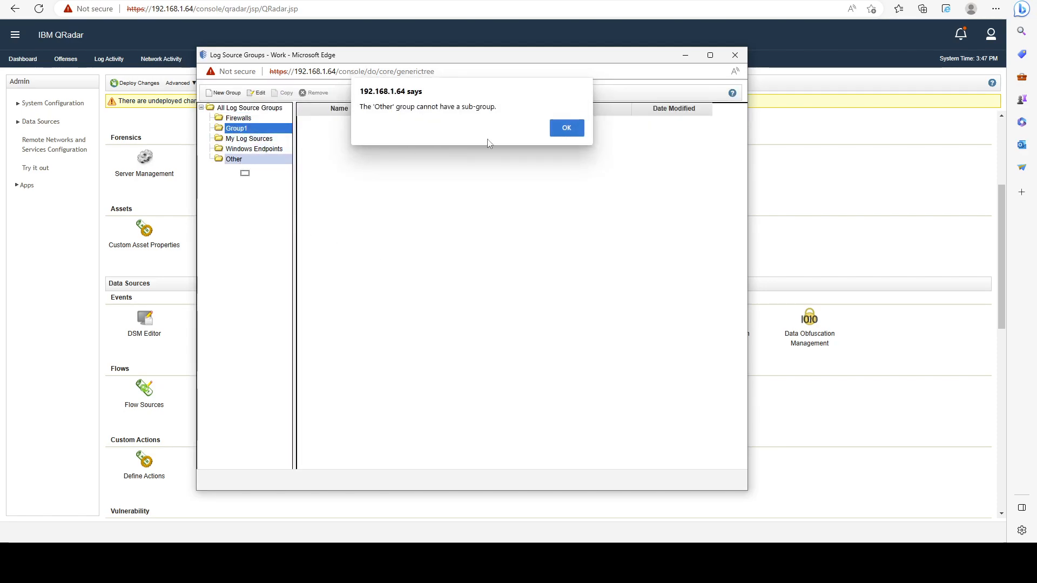
left_click(564, 130)
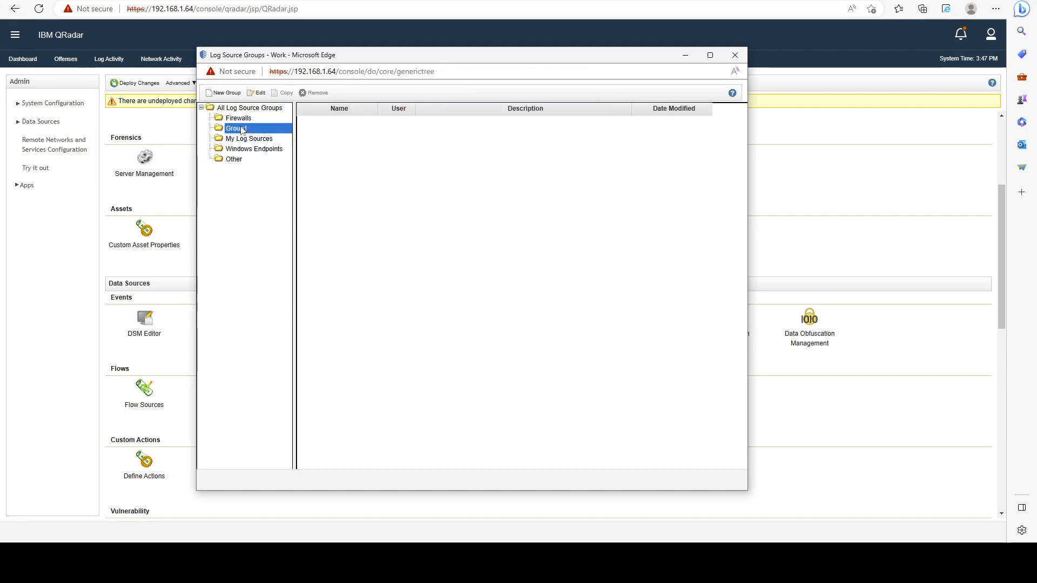
left_click_drag(234, 130, 250, 139)
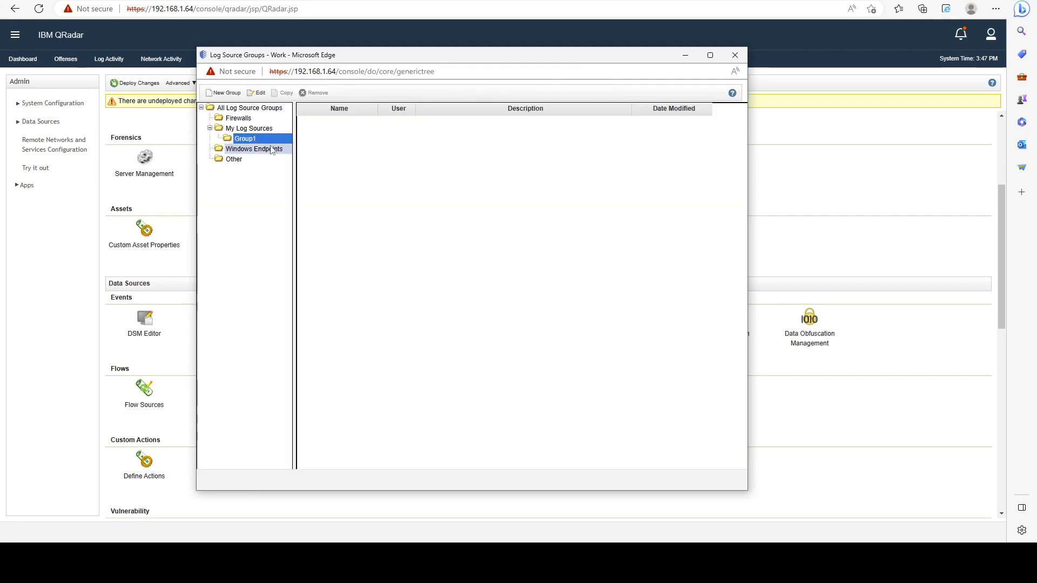
left_click(250, 130)
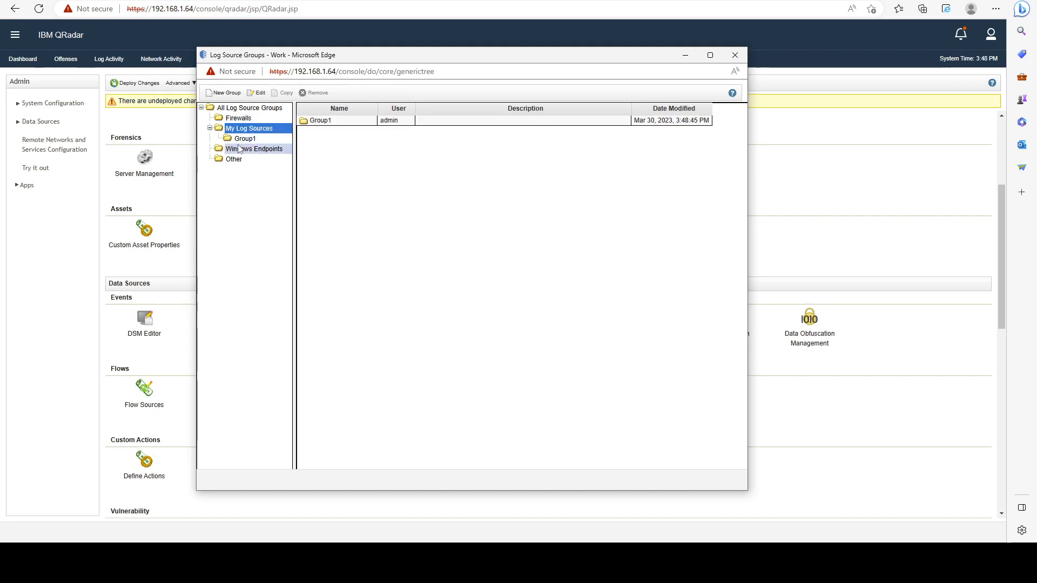
left_click(245, 141)
left_click(263, 129)
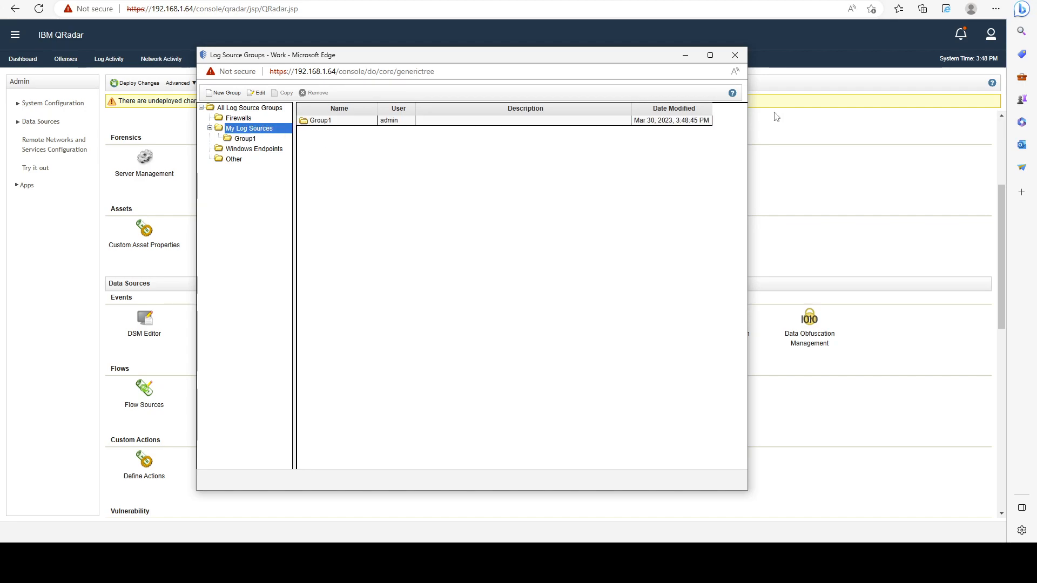
left_click(735, 55)
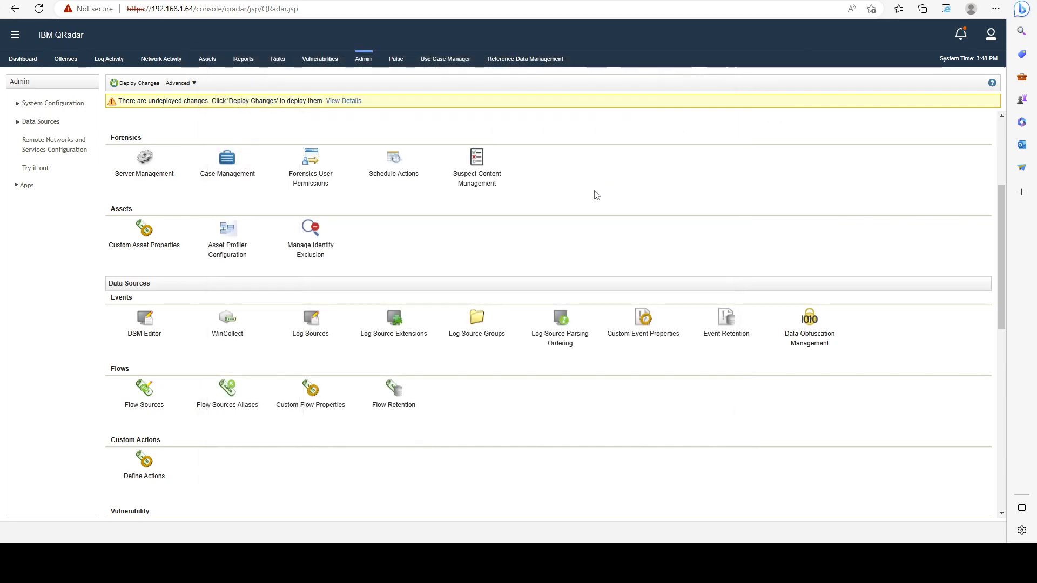
- Open the Log Sources management page from the Admin page's Events section in a maximized window
scroll(597, 195, "up", 4)
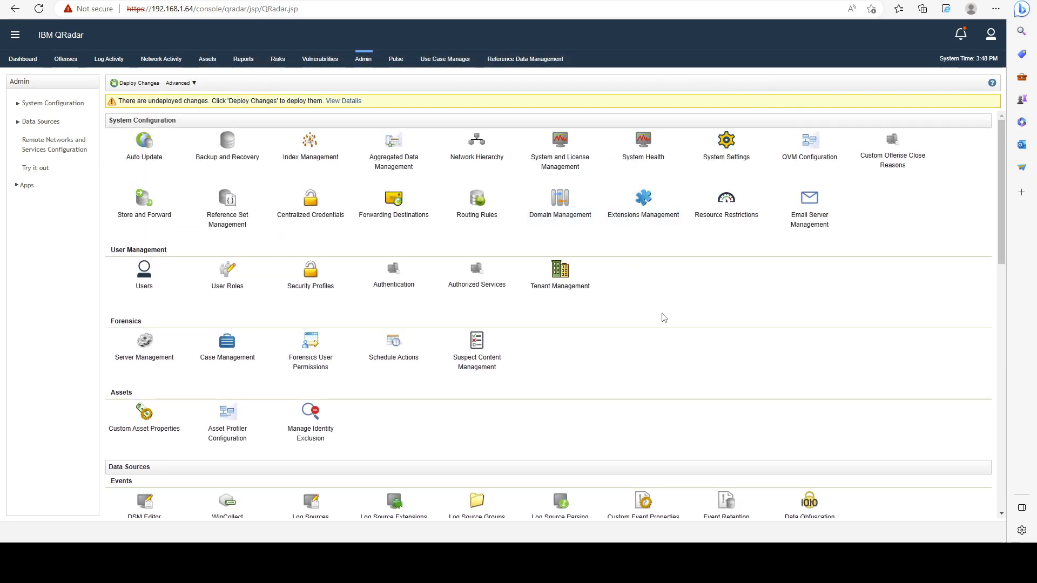
scroll(394, 267, "down", 4)
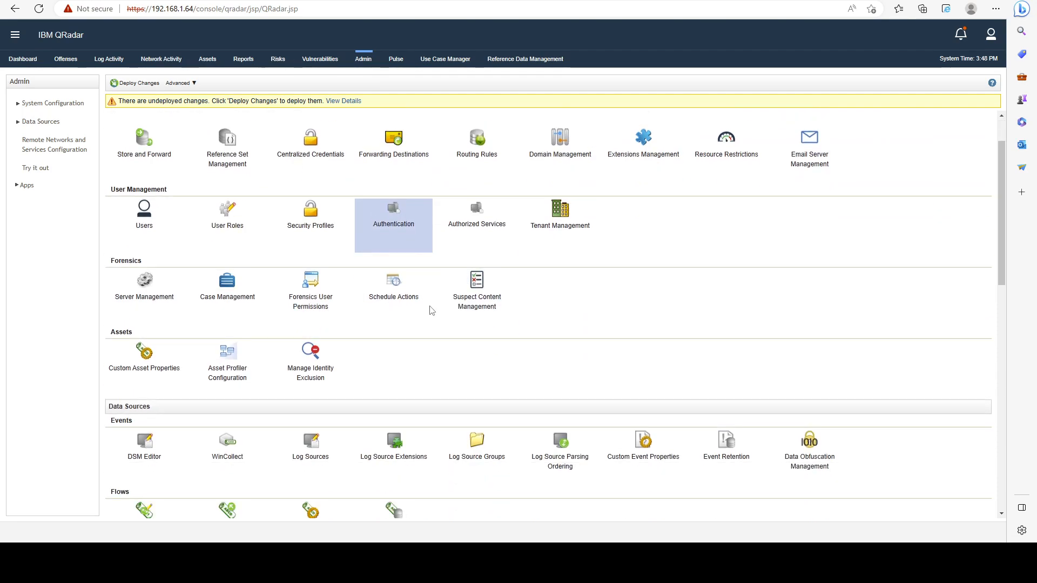
left_click(347, 300)
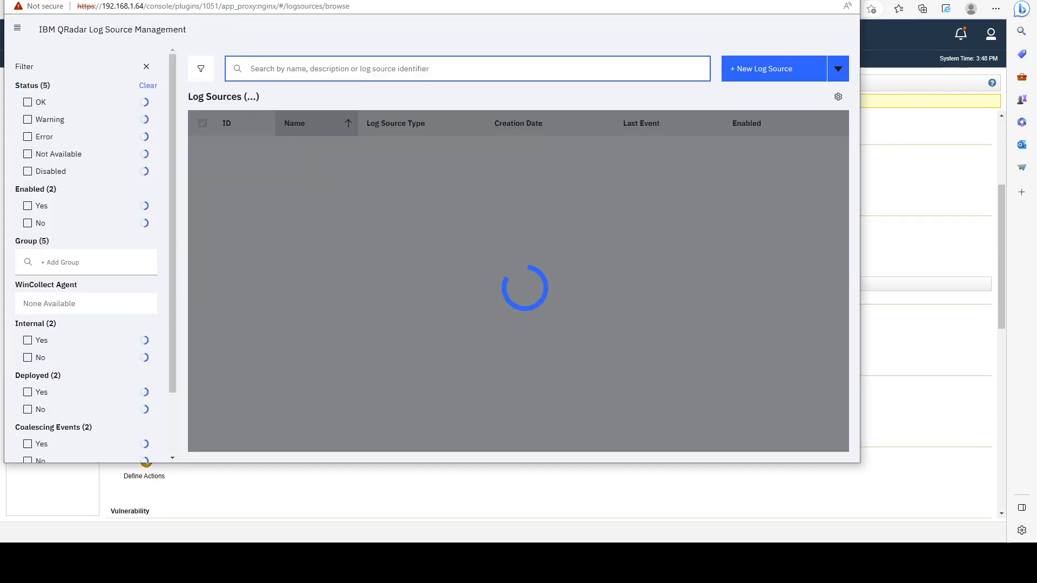
left_click_drag(409, 0, 458, 19)
double_click(459, 19)
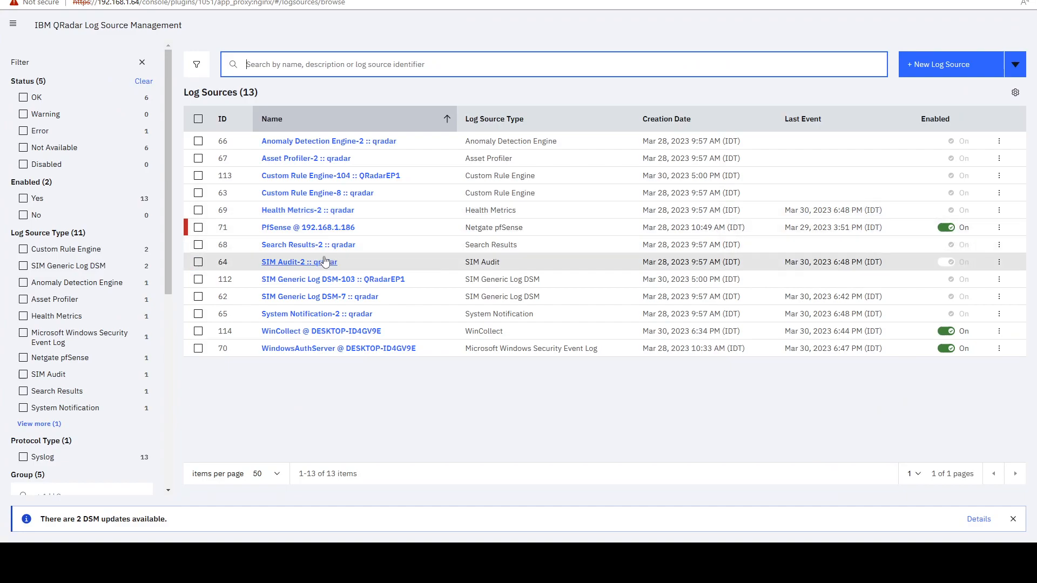
- Select the PfSense @ 192.168.1.186 and WindowsAuthServer @ DESKTOP-ID4GV9E log sources and open them for bulk editing
left_click(199, 228)
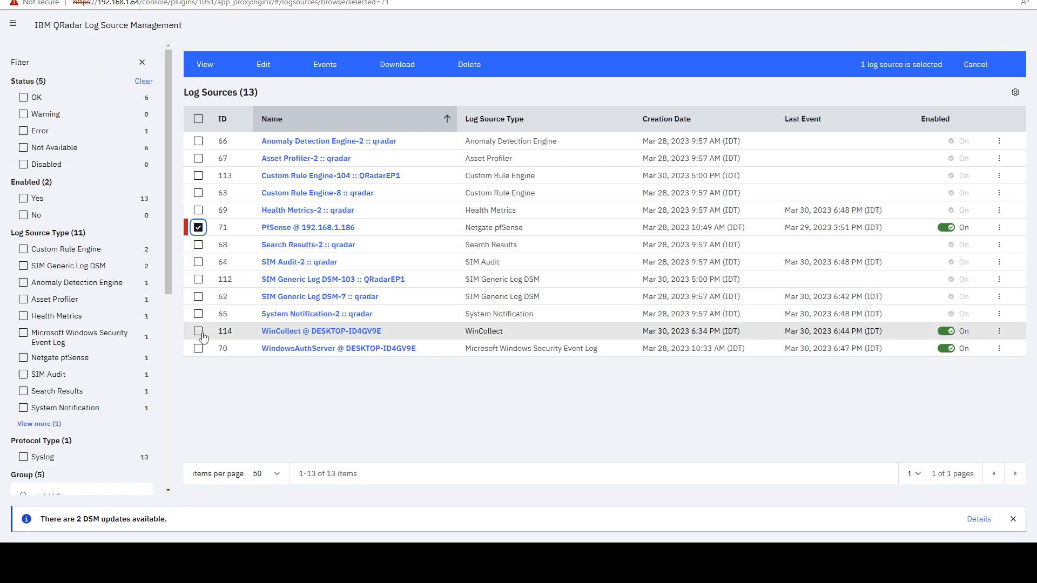
left_click(198, 351)
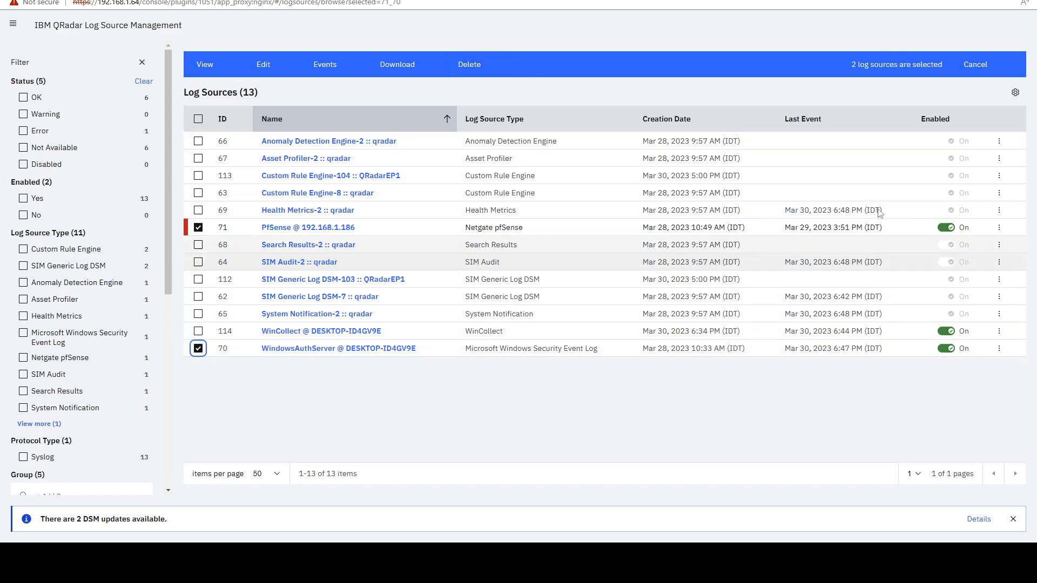
left_click(316, 73)
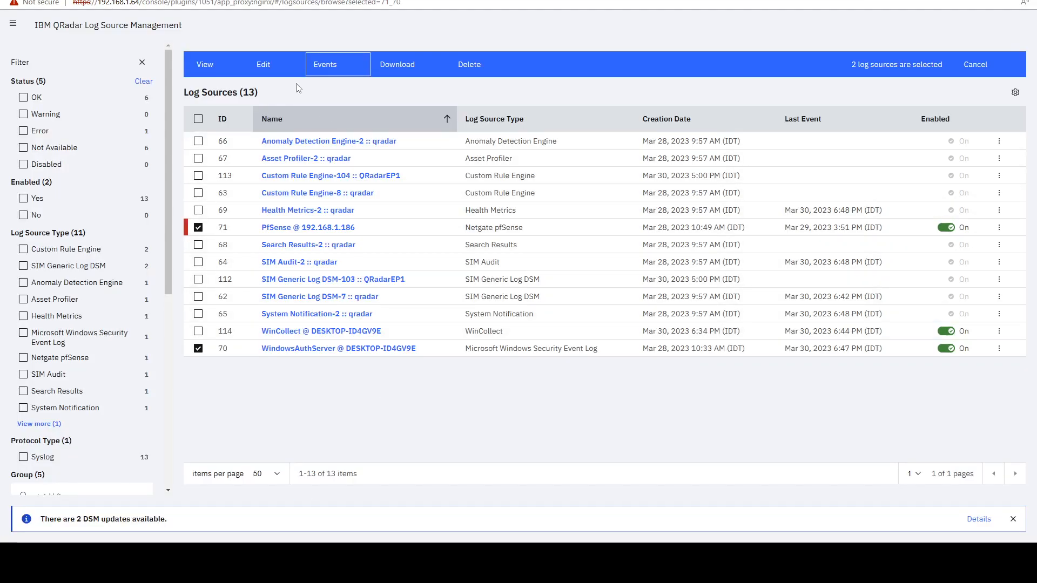
left_click(252, 66)
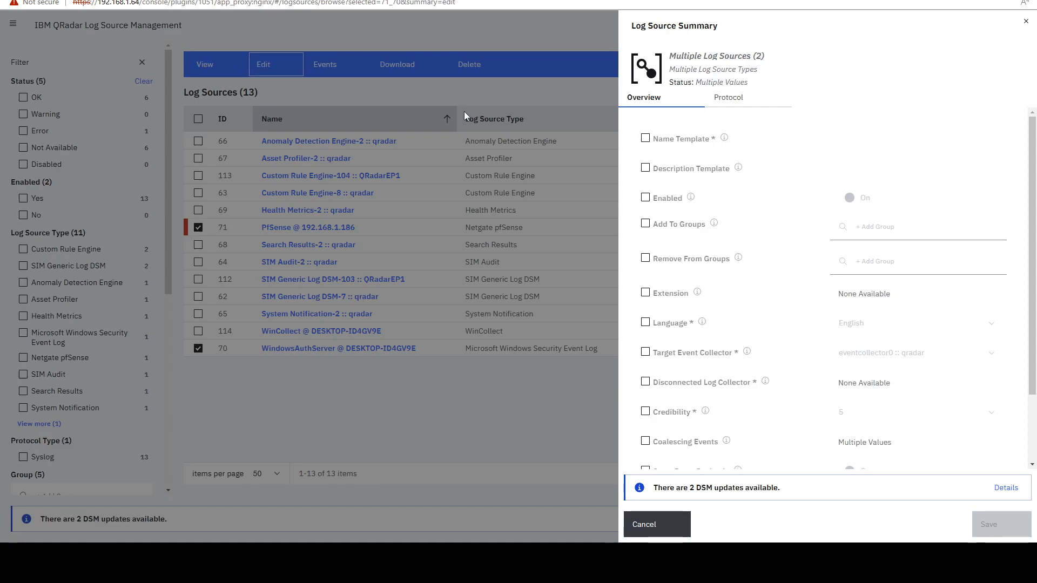
- Add the two selected log sources to the My Log Sources group and save the change
left_click(645, 225)
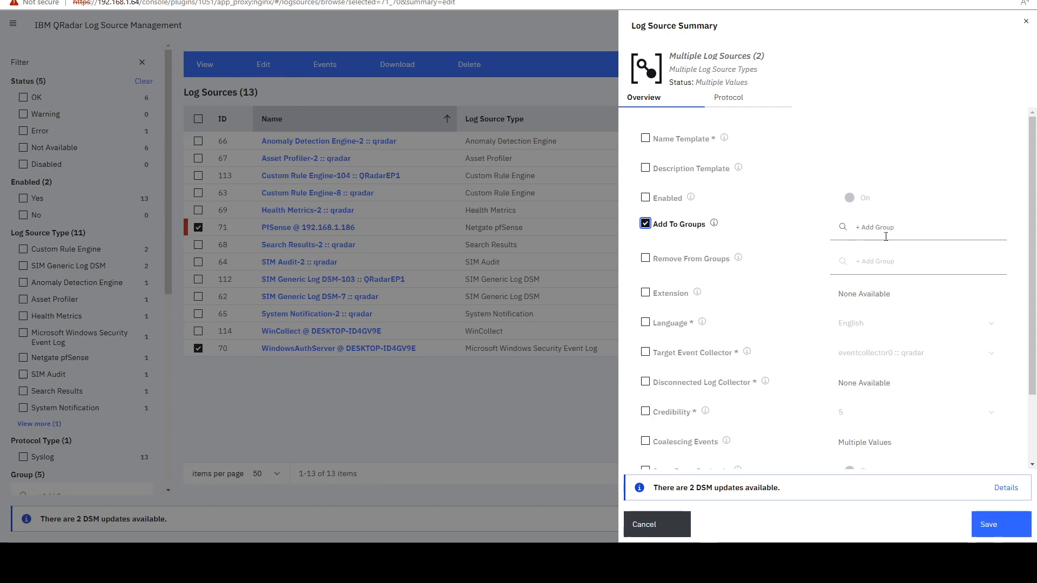
left_click(875, 227)
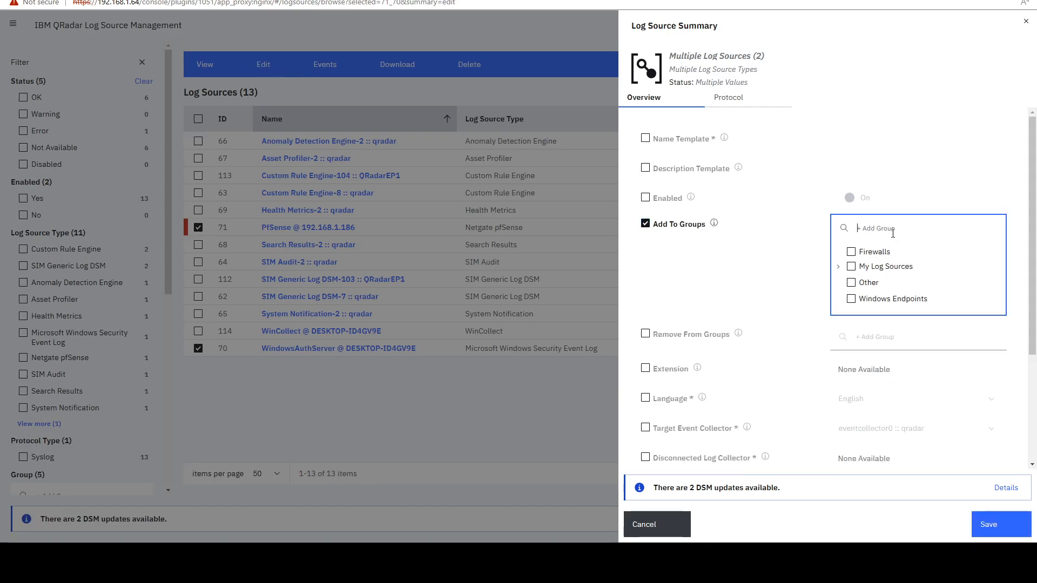
left_click(852, 268)
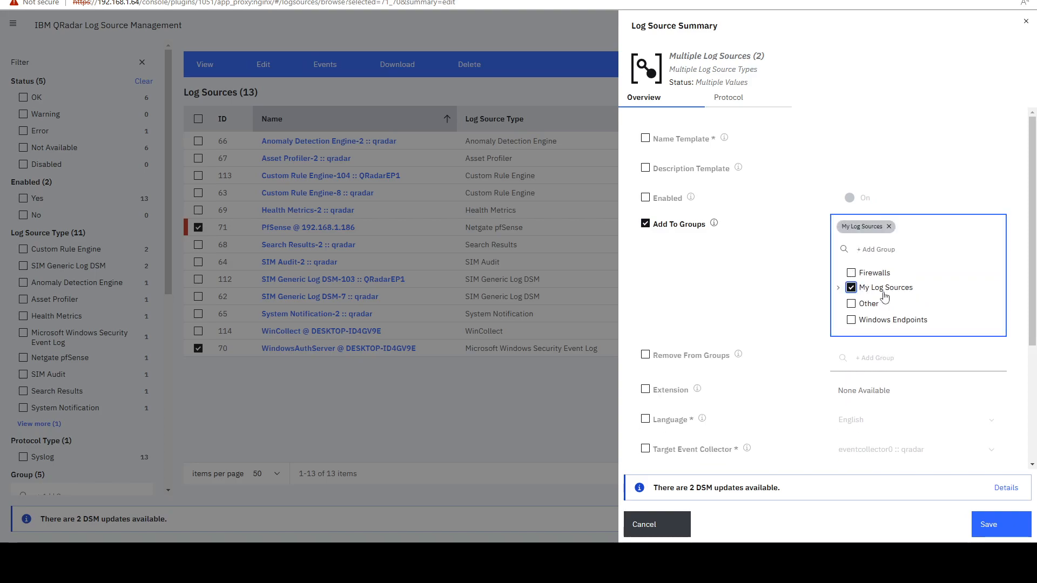
left_click(989, 524)
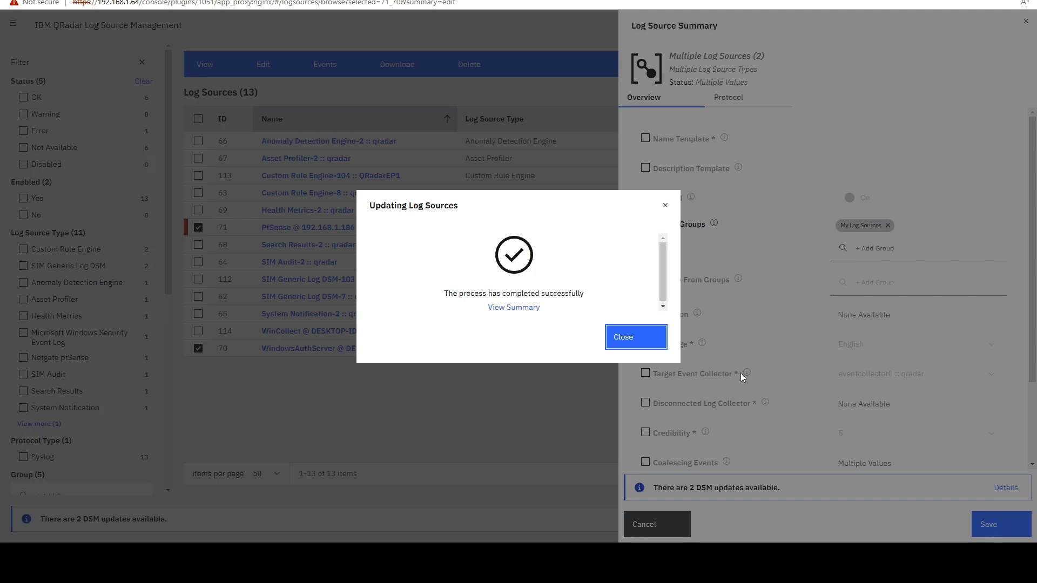
left_click(647, 343)
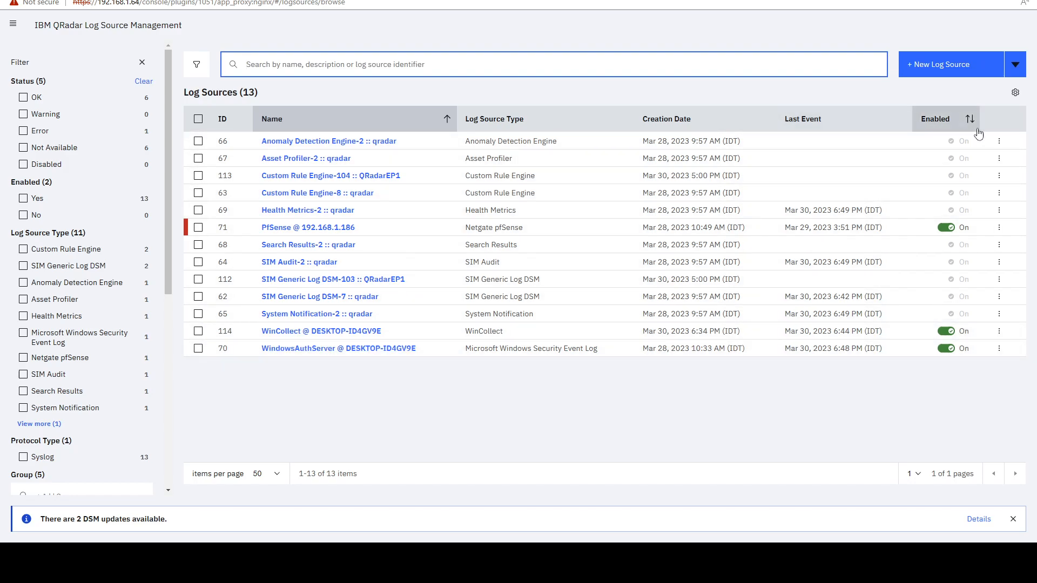
- Show the Groups column in the log source list and check the group of the PfSense and WindowsAuthServer entries
left_click(1016, 93)
scroll(972, 162, "down", 2)
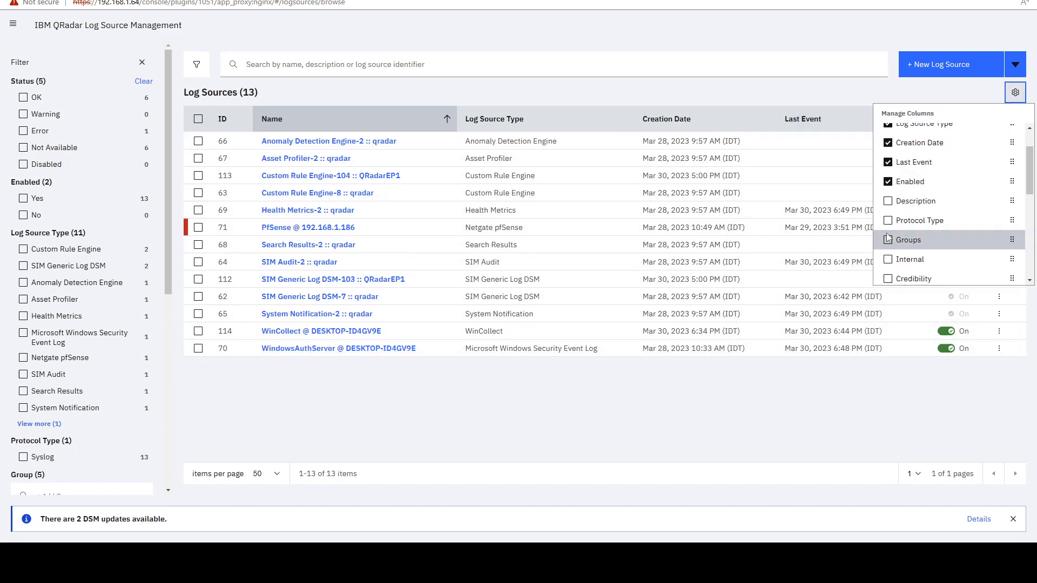
left_click(929, 241)
left_click_drag(917, 228, 957, 229)
left_click_drag(917, 349, 972, 350)
left_click(967, 350)
- Add the PfSense @ 192.168.1.186 log source to the Firewalls group as well, save it and close its summary
left_click(314, 227)
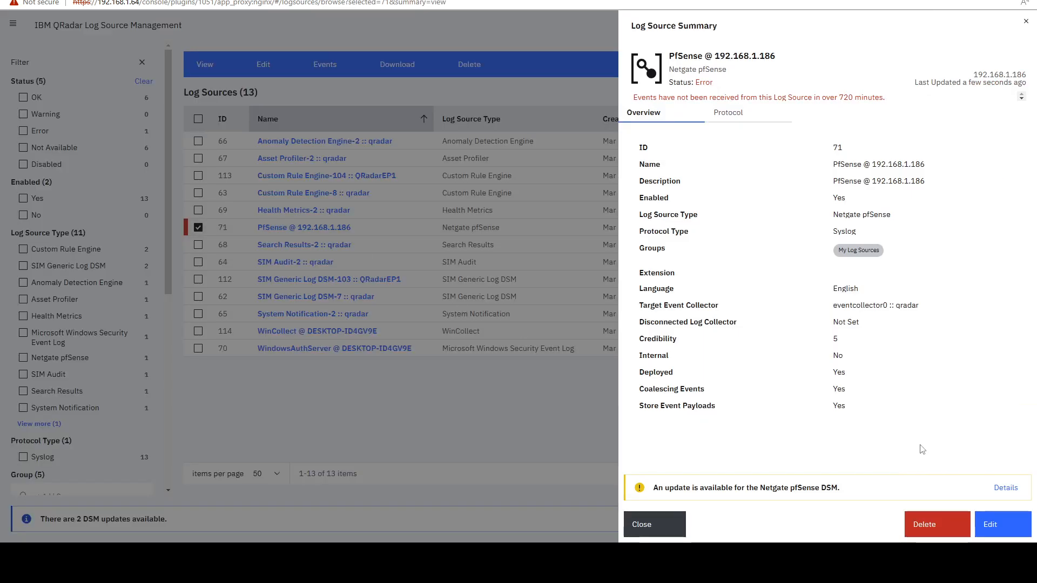
left_click(1003, 524)
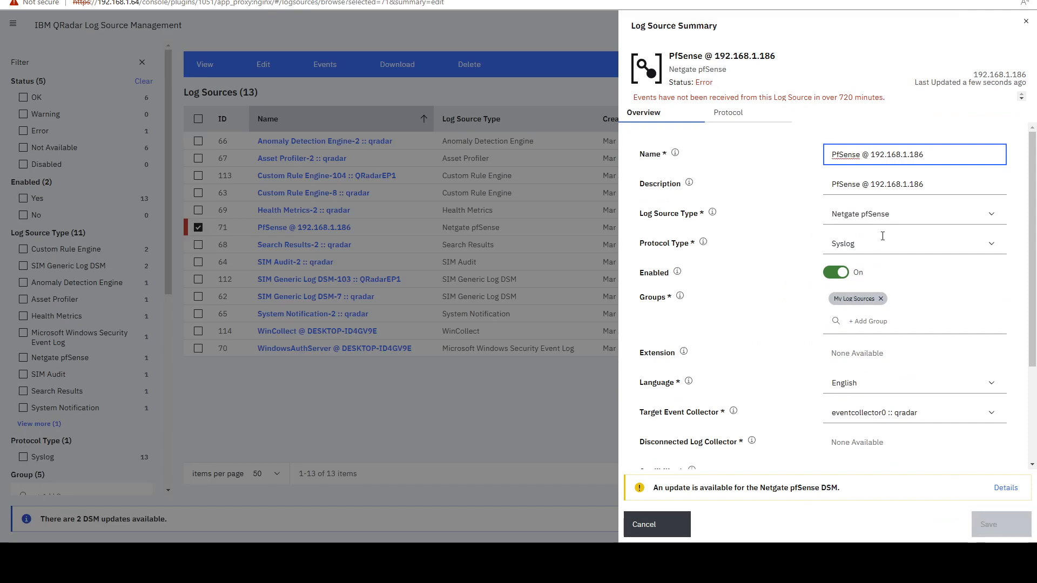
scroll(880, 237, "down", 5)
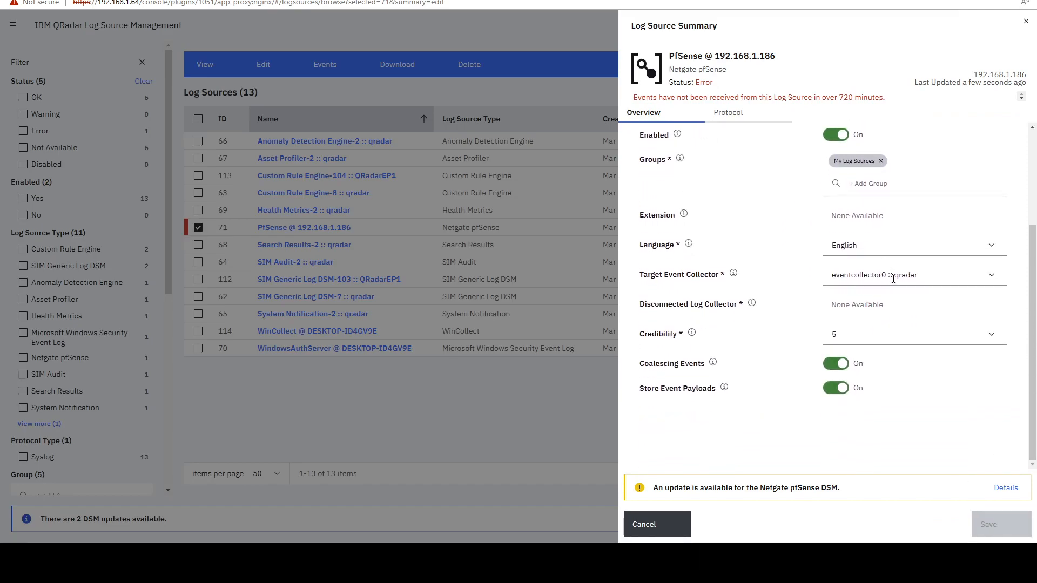
scroll(880, 289, "up", 2)
left_click(869, 299)
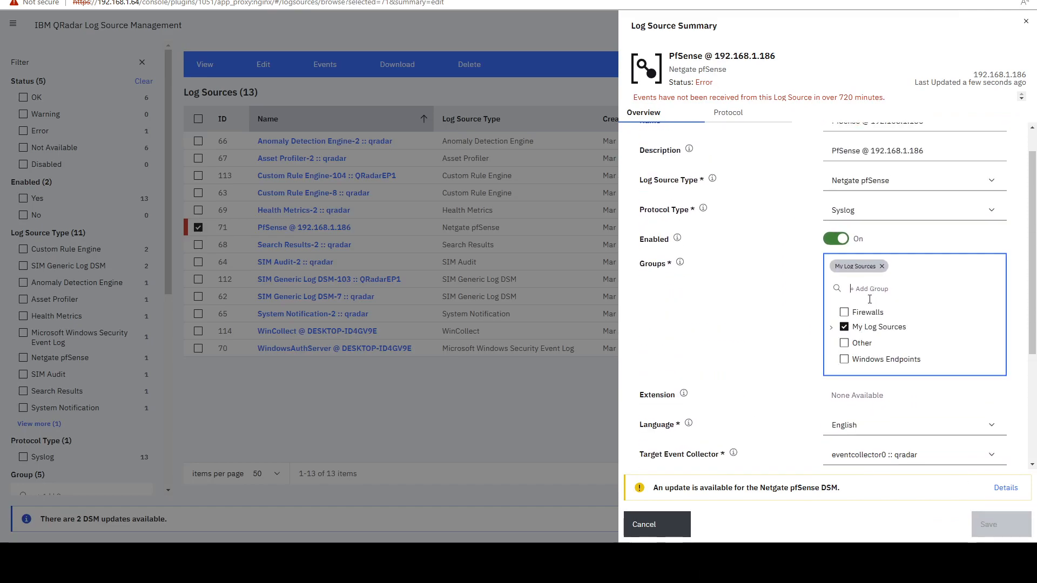
left_click(845, 313)
left_click(989, 525)
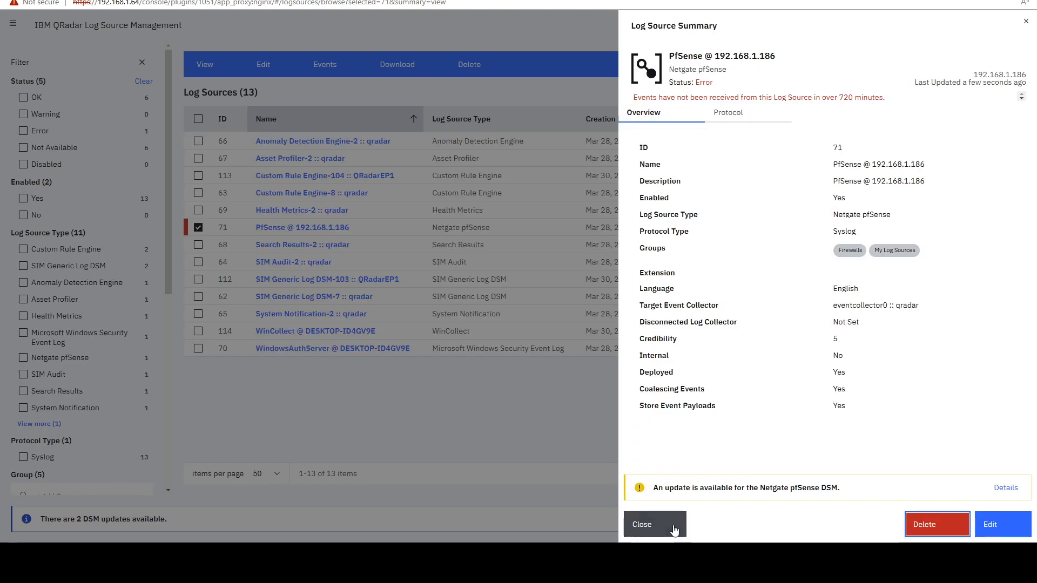
left_click(675, 527)
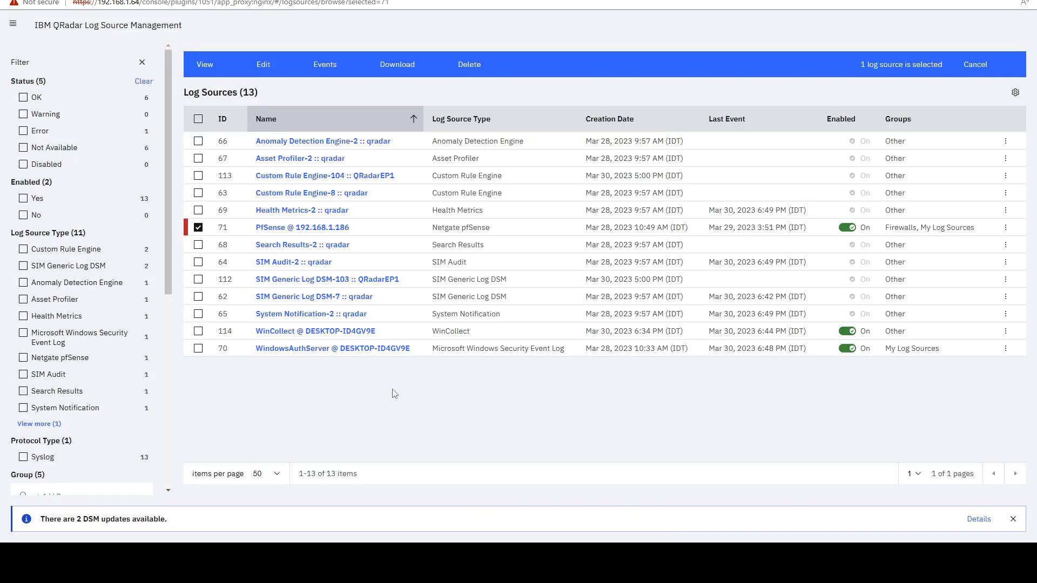
- Add the WindowsAuthServer @ DESKTOP-ID4GV9E log source to the Windows Endpoints group as well, save it and close its summary
left_click(198, 350)
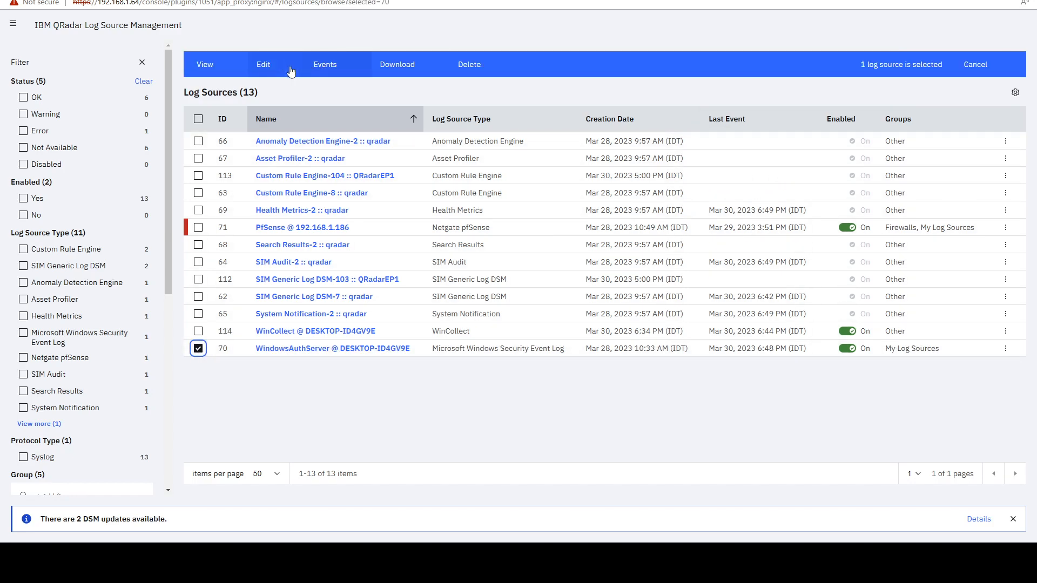
left_click(263, 65)
scroll(878, 271, "down", 1)
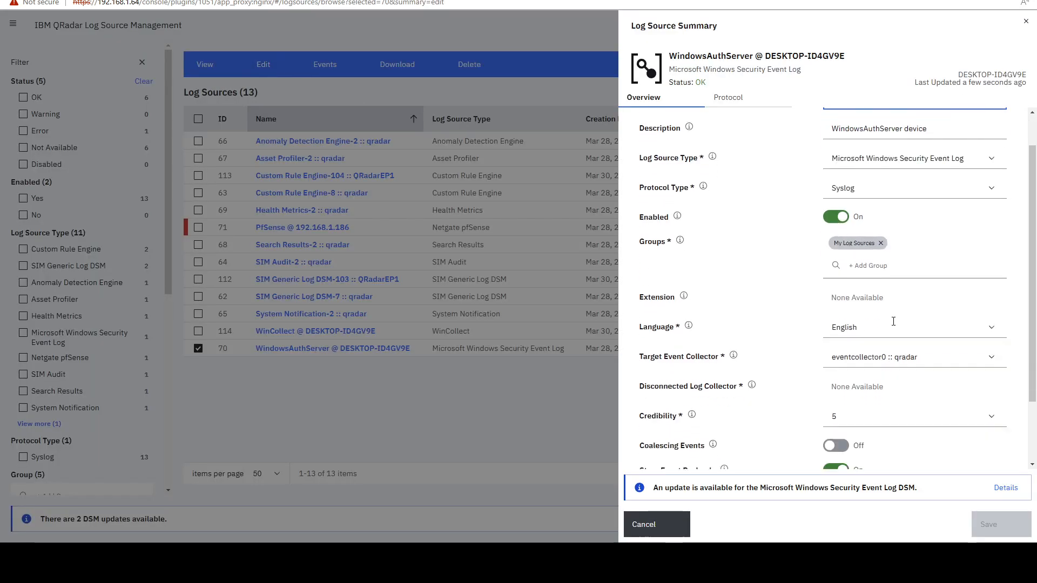
left_click(871, 253)
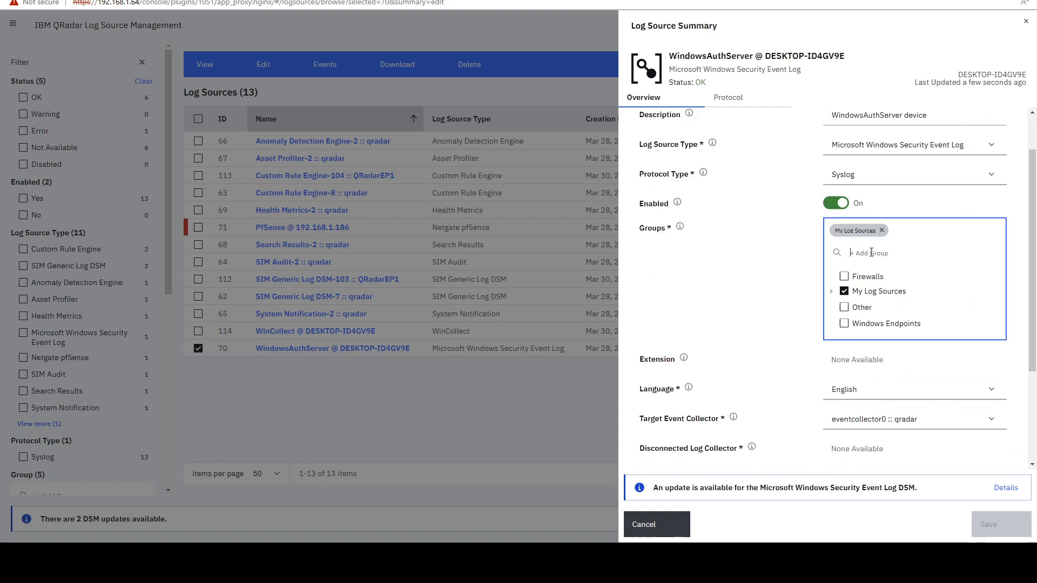
left_click(844, 323)
left_click(1001, 525)
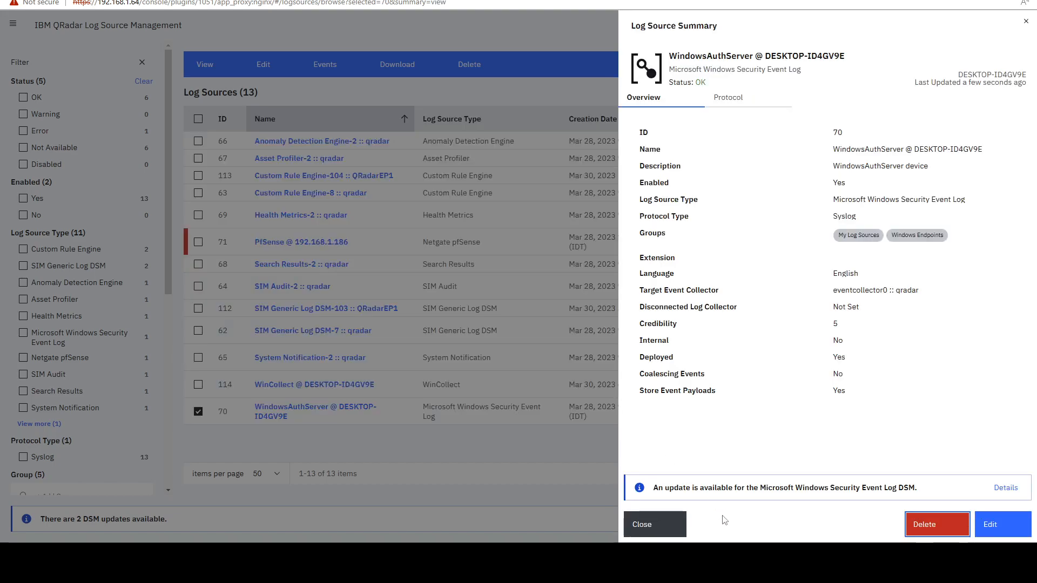
left_click(667, 522)
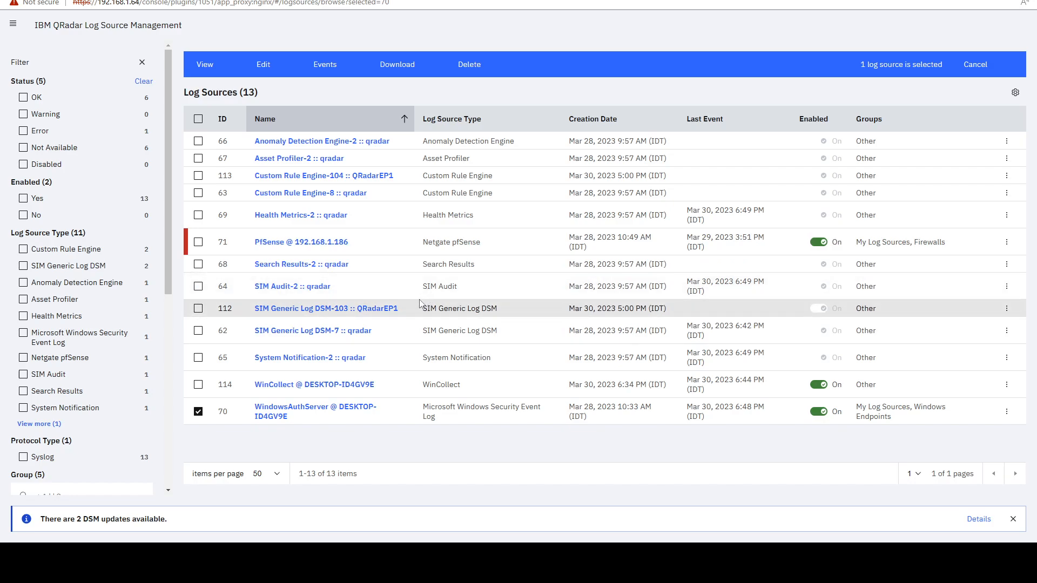
- Check the type and groups of the PfSense and WindowsAuthServer log sources in a restored window, and close Log Source Management
left_click_drag(424, 243, 489, 244)
left_click_drag(441, 0, 374, 136)
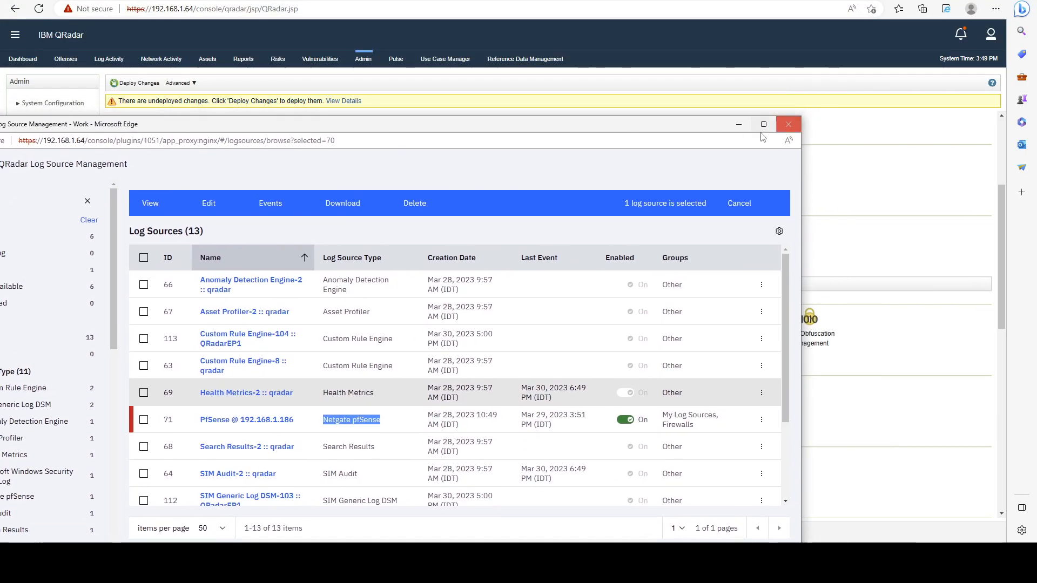
left_click_drag(584, 126, 666, 74)
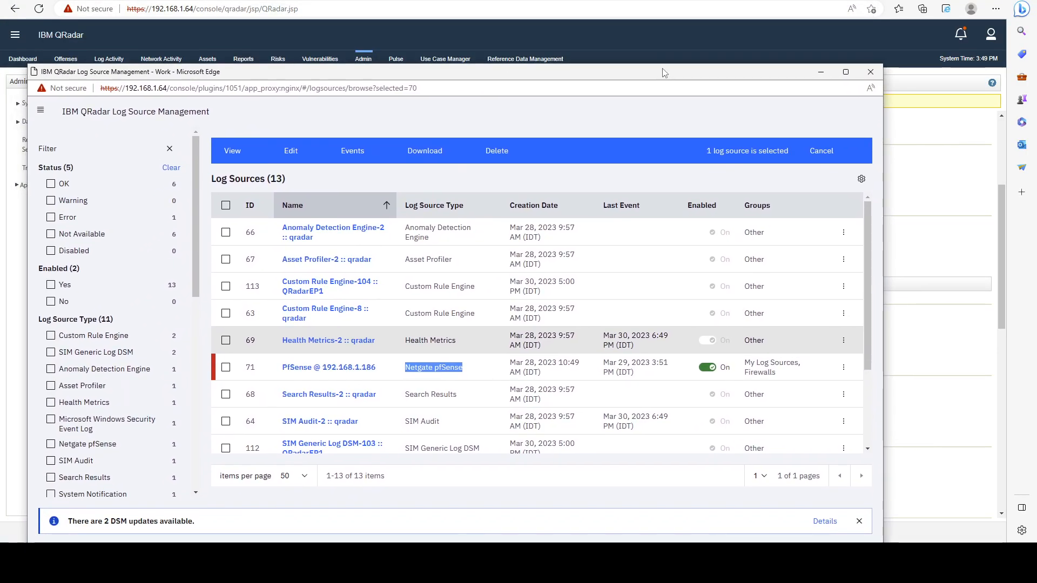
left_click_drag(790, 78, 801, 33)
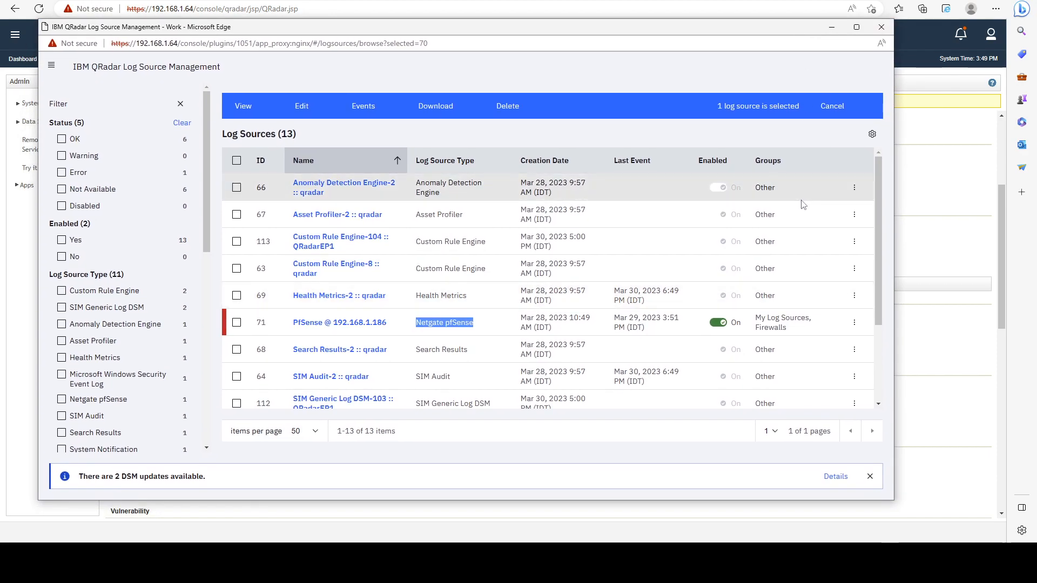
scroll(782, 201, "down", 2)
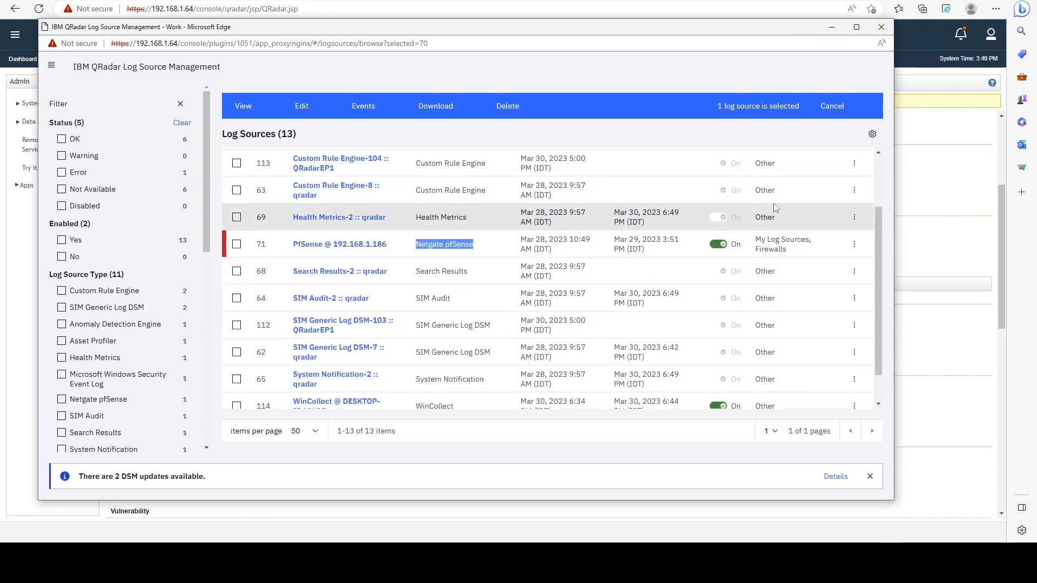
scroll(425, 207, "down", 1)
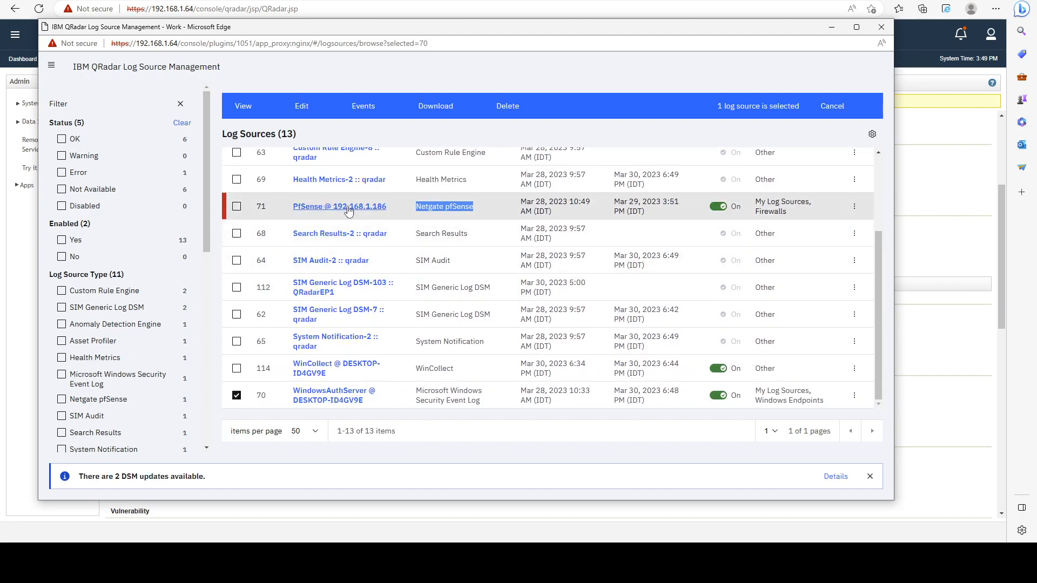
triple_click(413, 211)
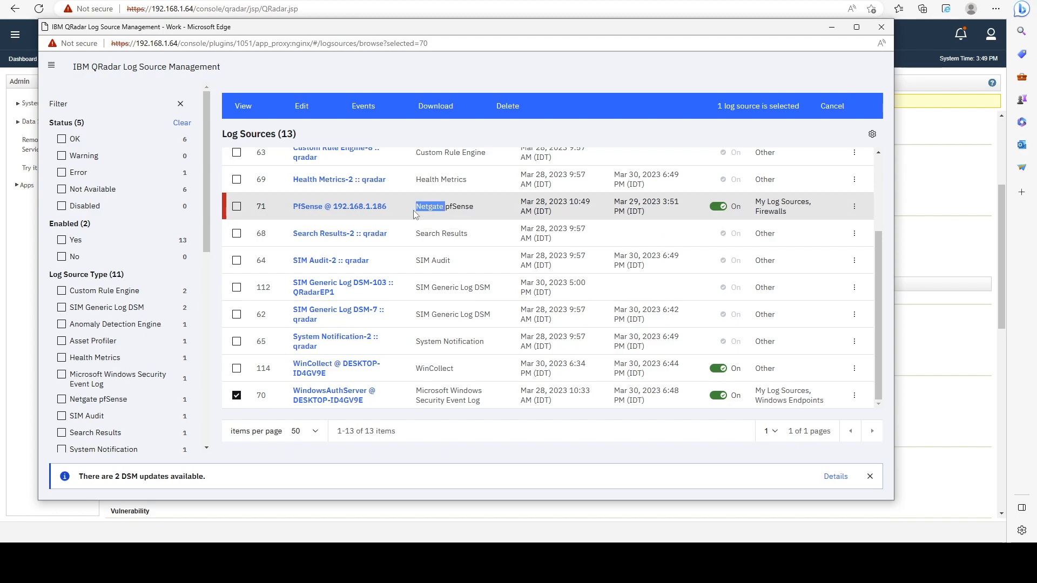
scroll(415, 212, "up", 1)
left_click(433, 255)
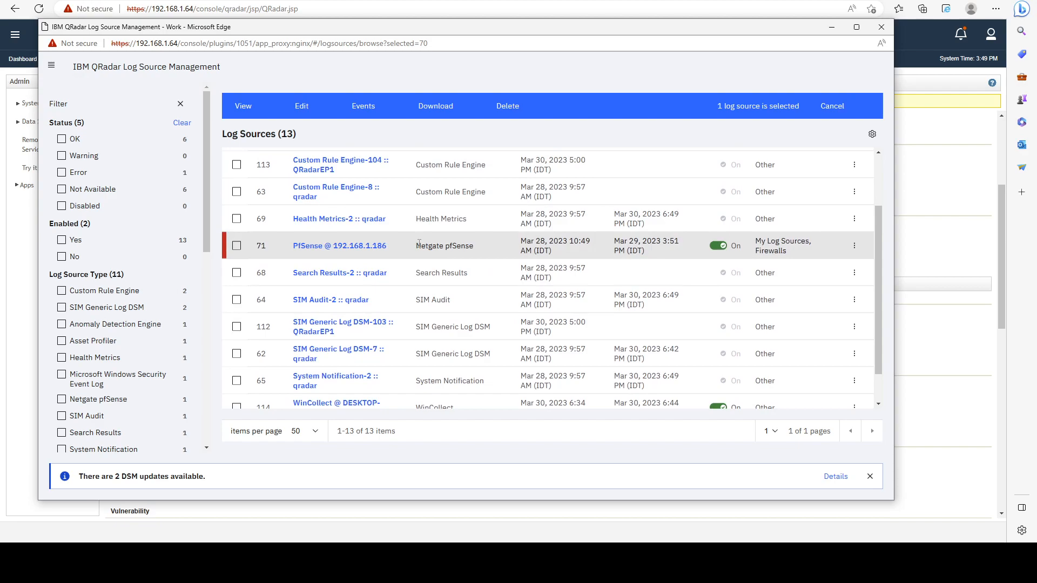
left_click_drag(416, 245, 469, 246)
left_click(447, 249)
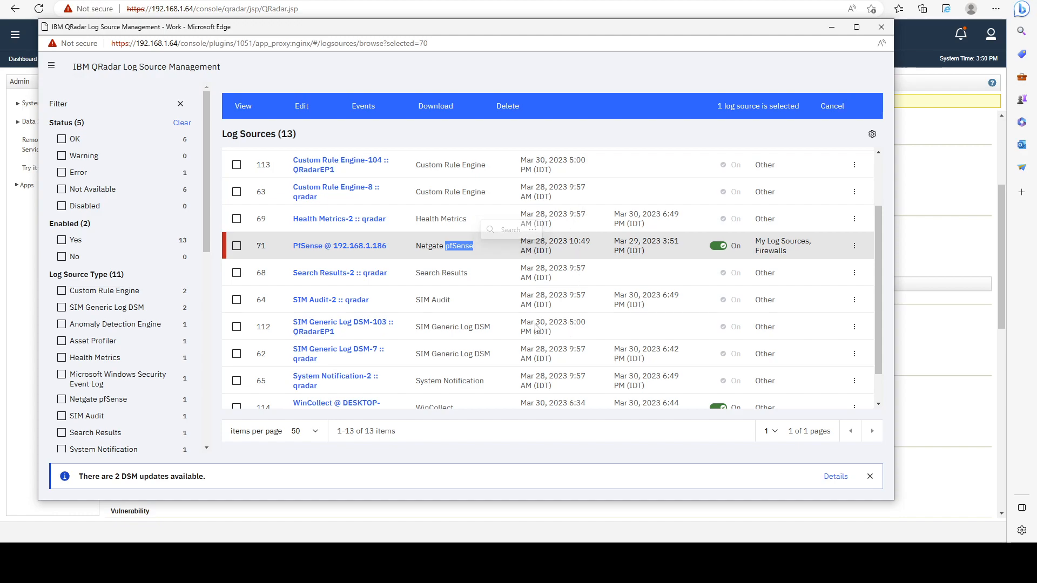
left_click_drag(797, 250, 755, 256)
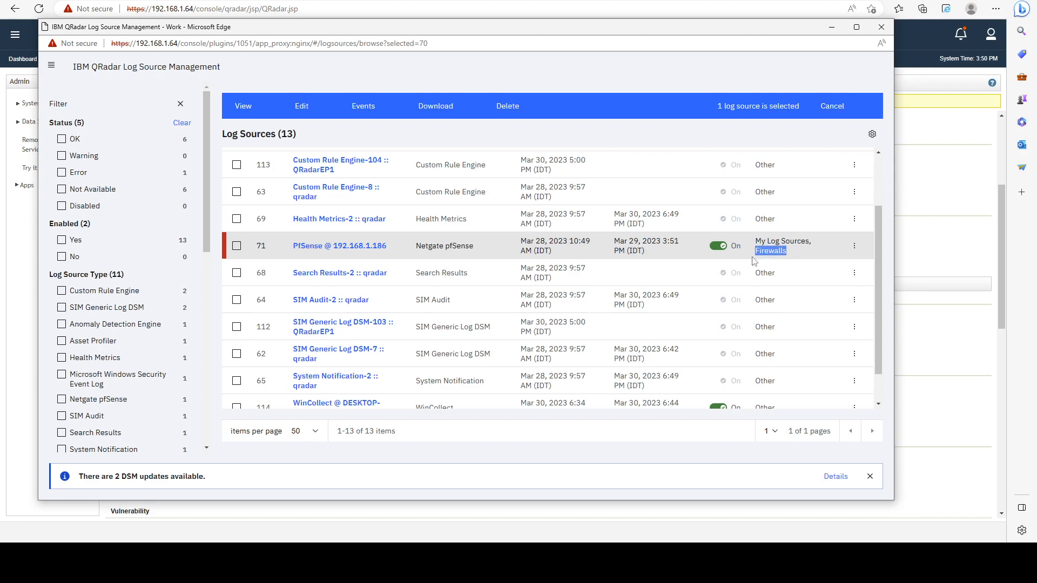
left_click(882, 27)
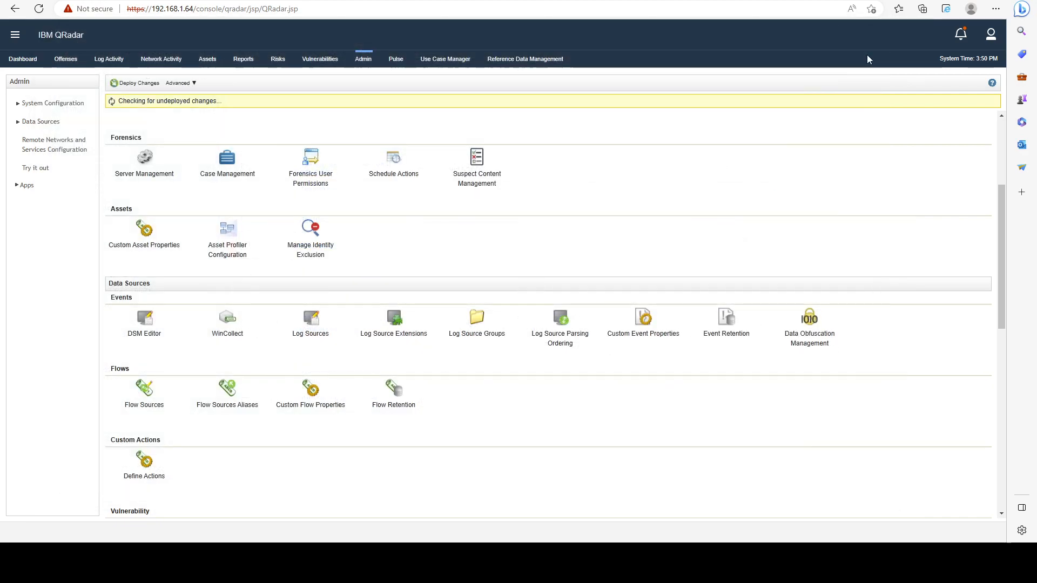
- Start a new rule in Use Case Manager with the test for events detected by one or more of these log source groups
left_click(454, 65)
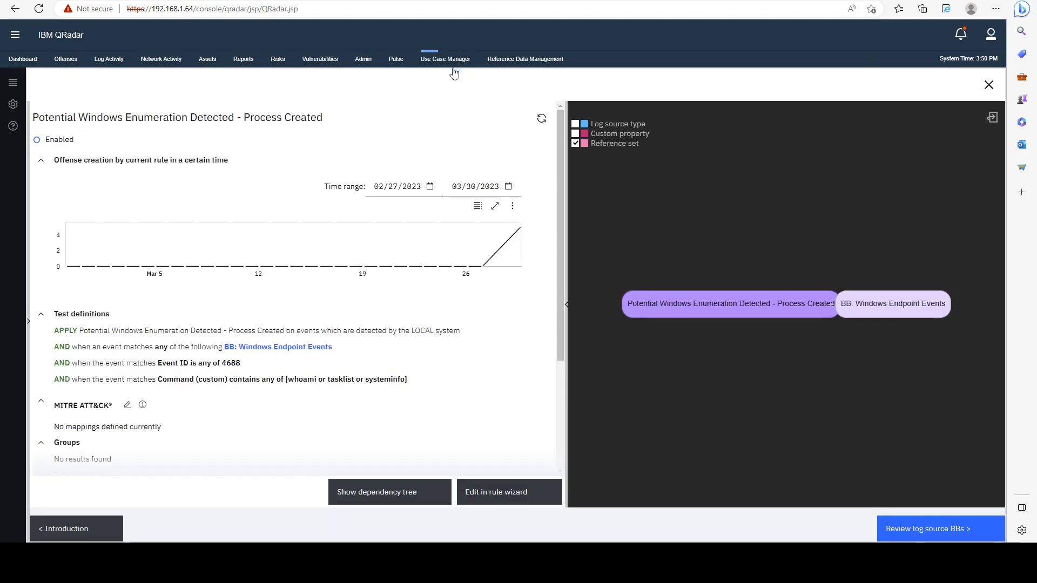
left_click(989, 85)
left_click(927, 146)
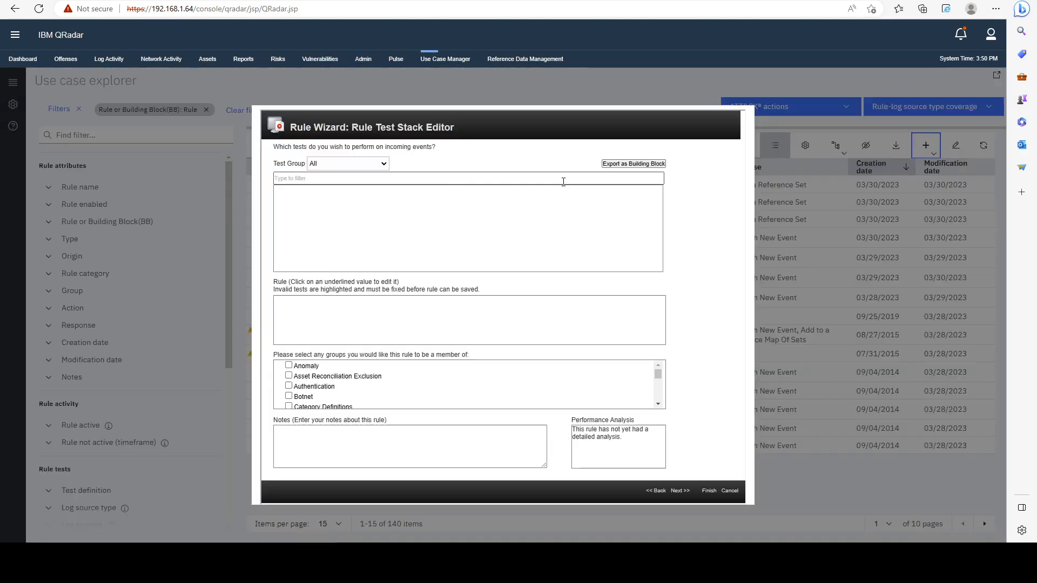
type("log source")
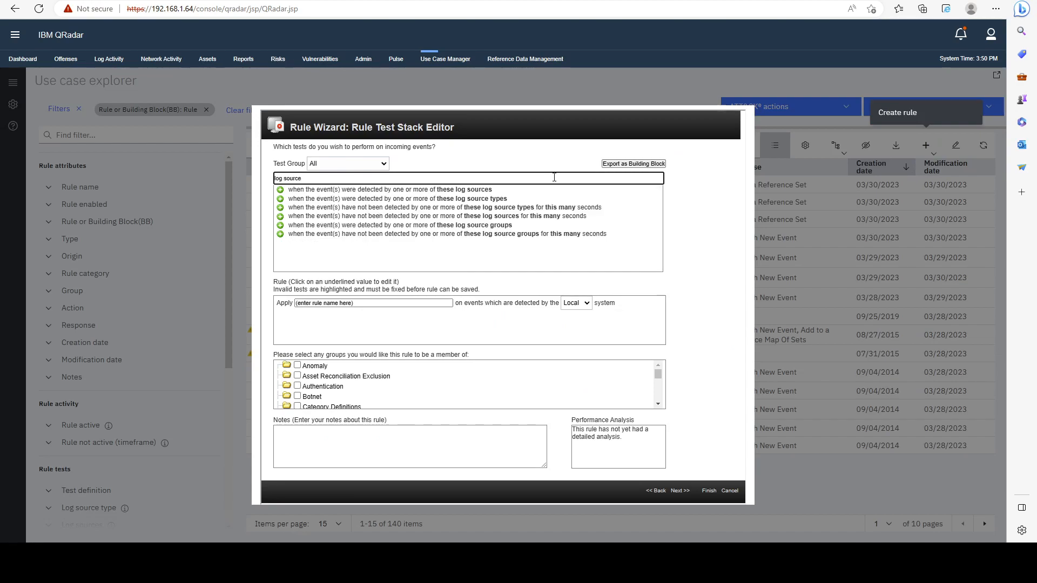
double_click(477, 225)
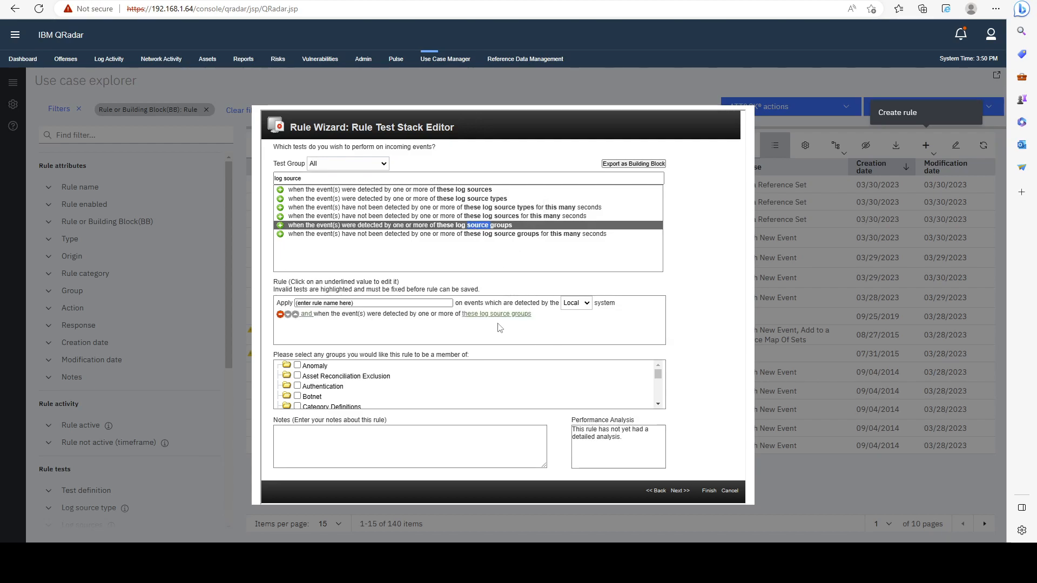
- Set the log source group of the rule test to Firewalls
left_click(497, 314)
left_click_drag(200, 12, 518, 129)
left_click(446, 173)
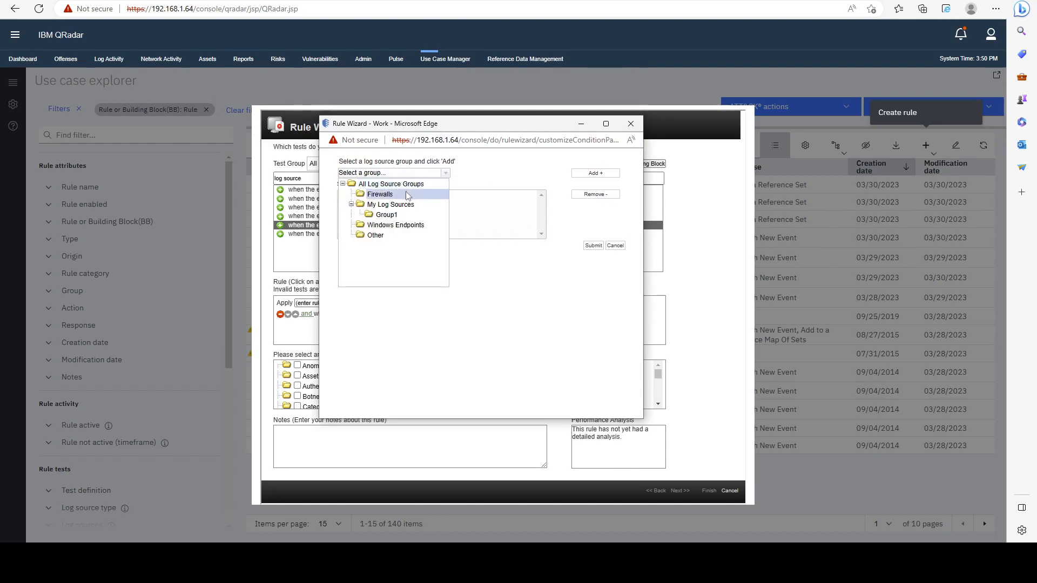
left_click(403, 195)
left_click(596, 173)
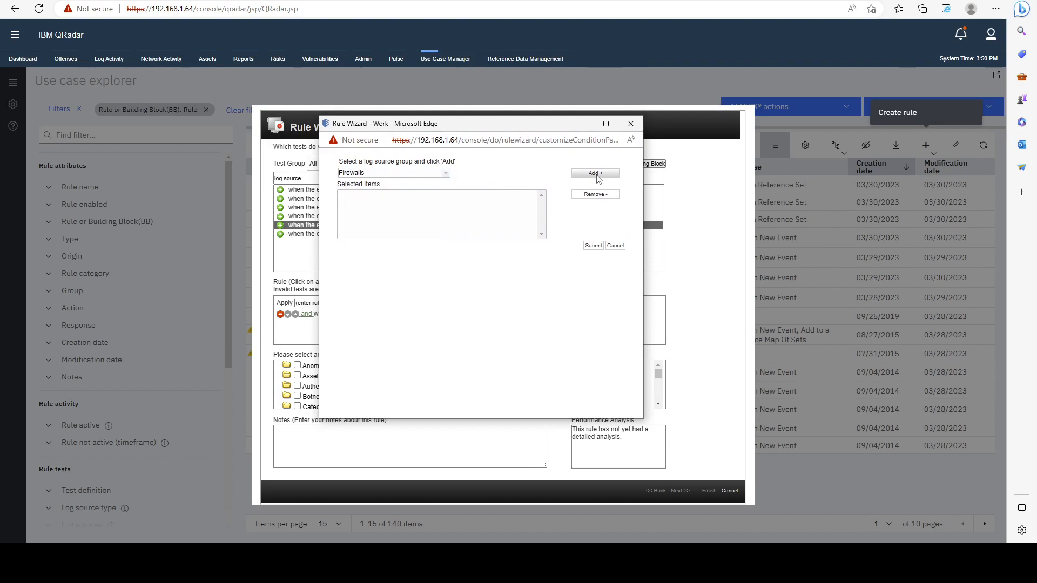
left_click(593, 246)
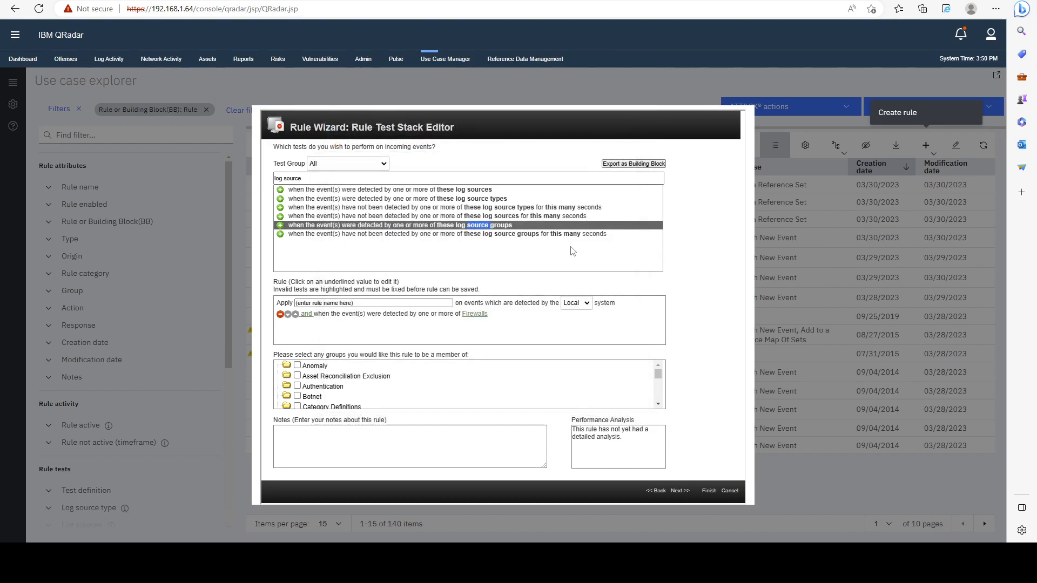
- Review the wording of the Firewalls log source group test and cancel the rule wizard without saving
left_click_drag(318, 317, 368, 317)
left_click(361, 319)
left_click(457, 326)
mouse_move(489, 317)
left_mouse_down()
mouse_move(463, 317)
mouse_move(486, 320)
left_mouse_up()
left_click(465, 319)
left_click(482, 330)
left_click_drag(375, 319, 465, 318)
left_click(414, 322)
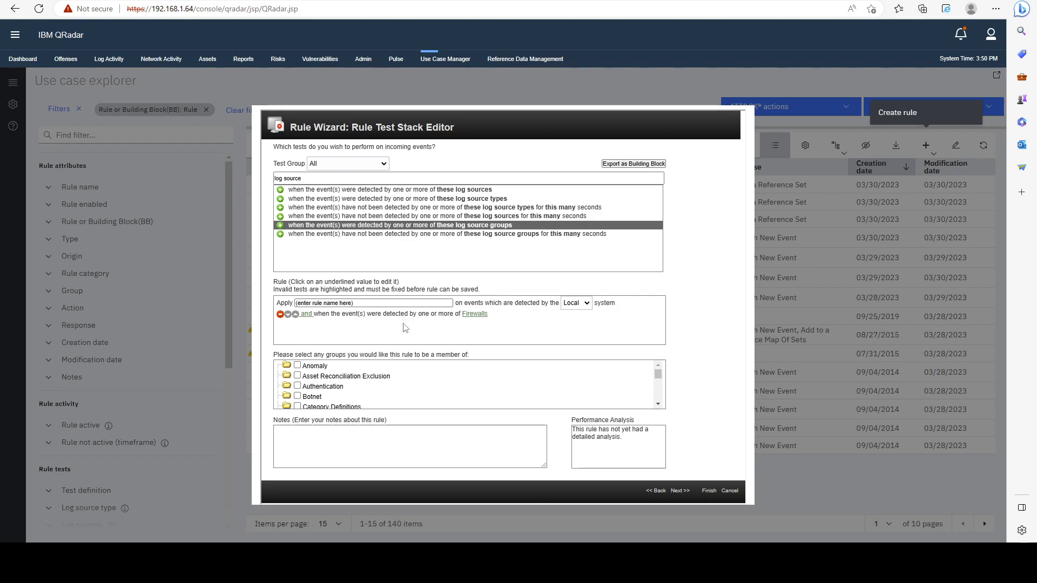
left_click_drag(383, 314, 449, 314)
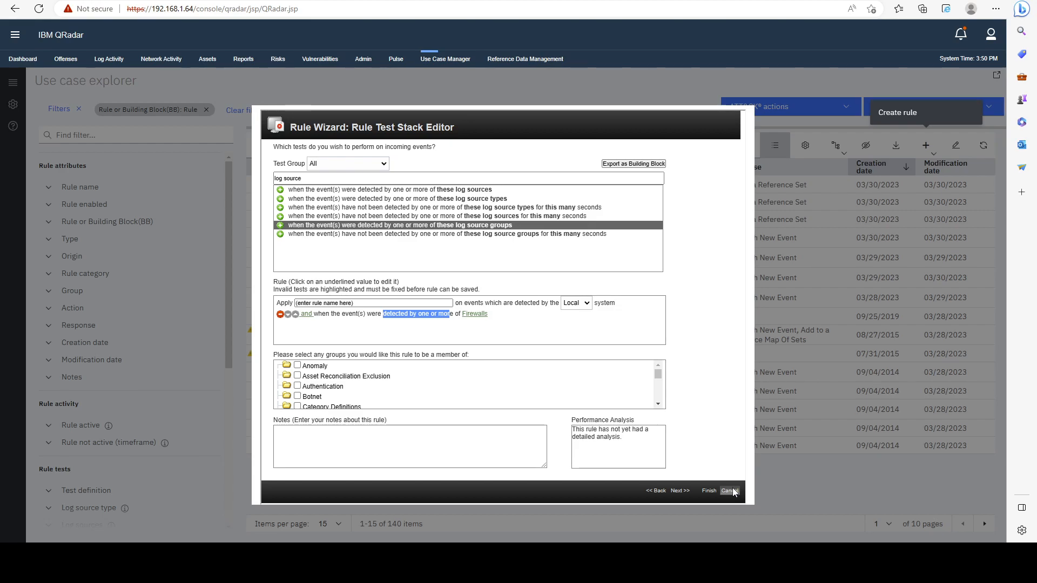
left_click(730, 491)
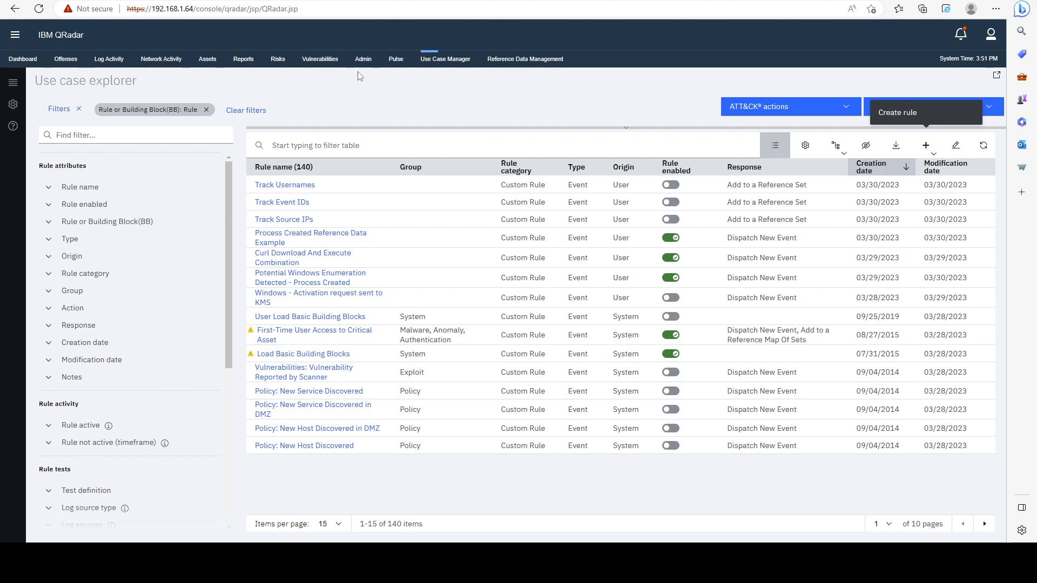
- Return to the Admin page and bring its Data Sources section into view
left_click(363, 59)
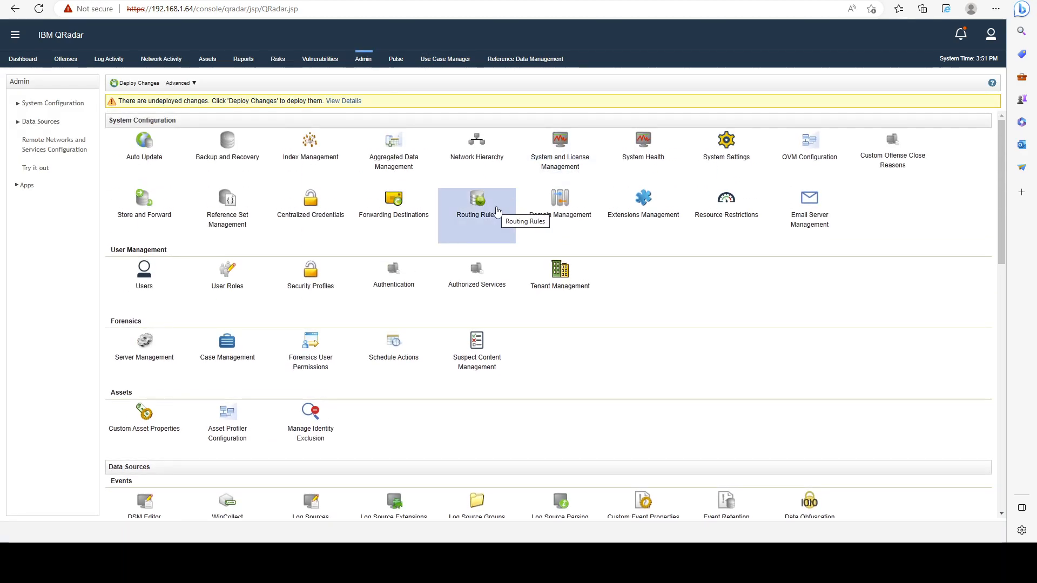
scroll(475, 216, "down", 3)
scroll(567, 234, "up", 2)
scroll(599, 238, "down", 2)
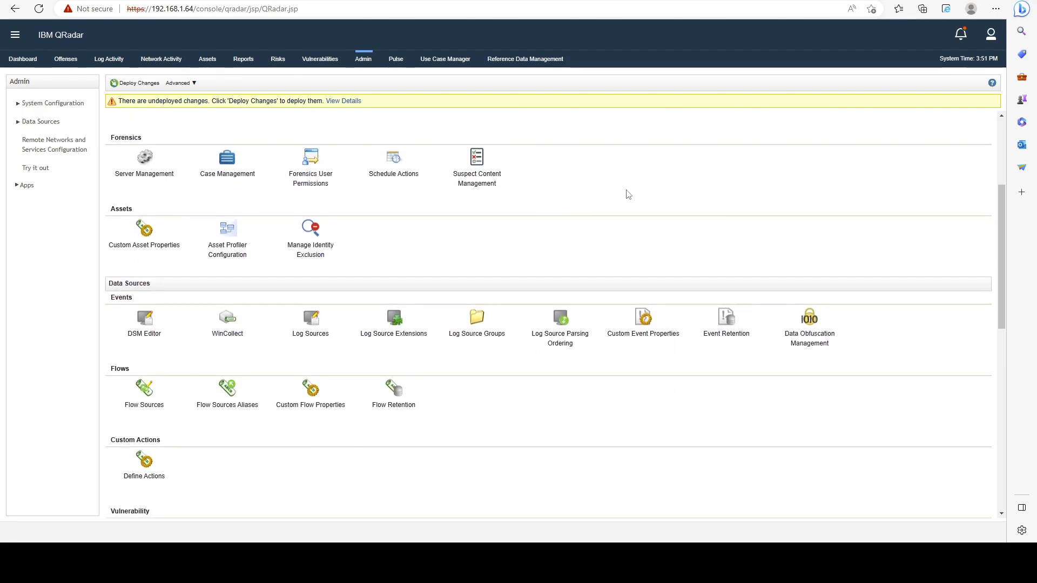